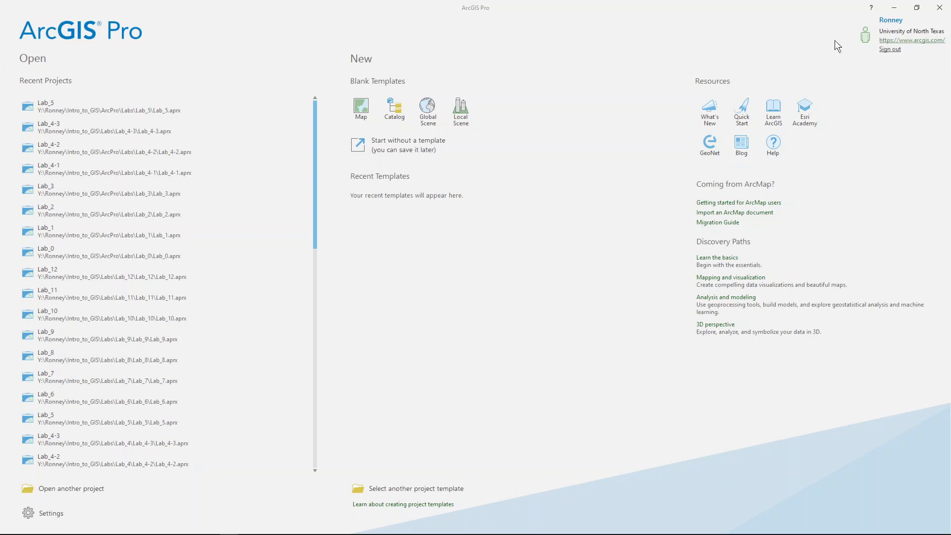
Create a blank map project named Lab_5, located in the Intro_to_GIS\ArcPro\Labs folder on the Y: drive
{"action": "left_click", "coordinate": [366, 124]}
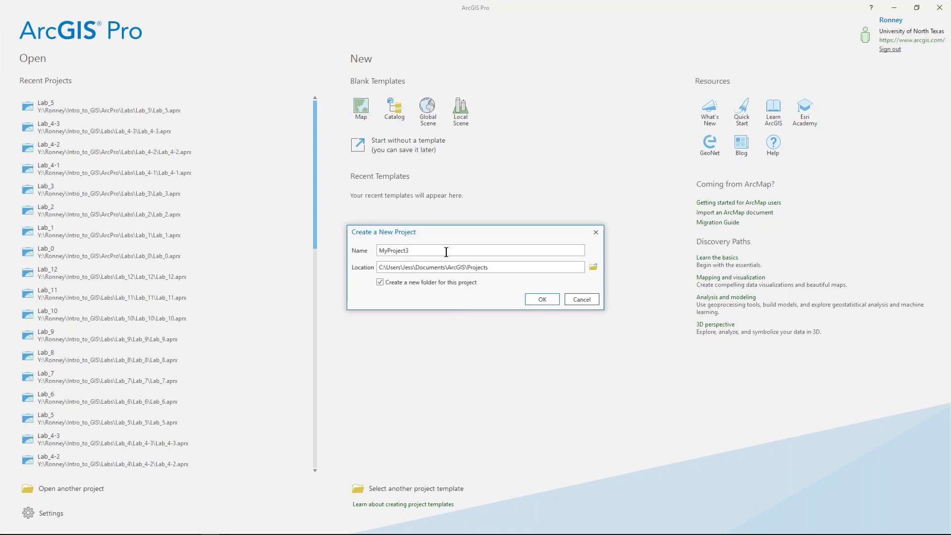
{"action": "type", "text": "Lab_5"}
{"action": "left_click", "coordinate": [593, 267]}
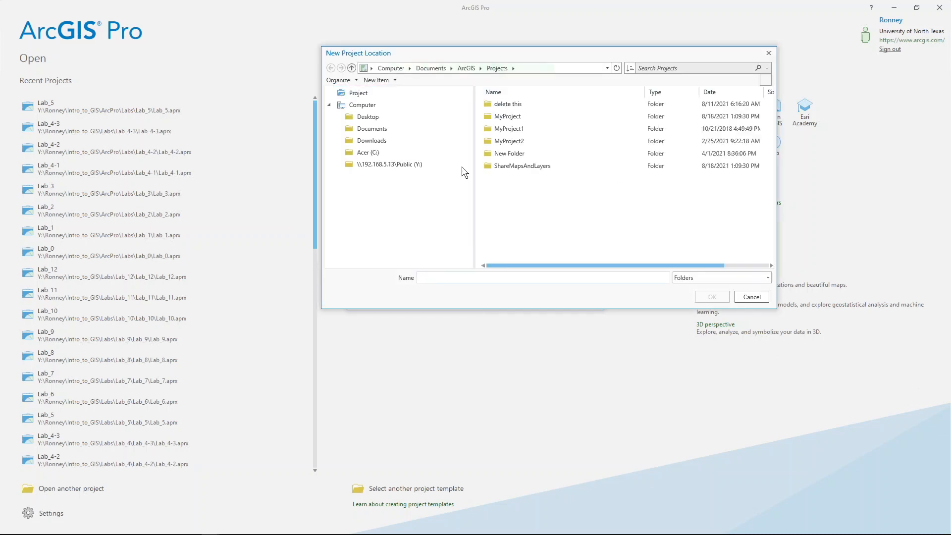
{"action": "left_click", "coordinate": [448, 163]}
{"action": "double_click", "coordinate": [527, 124]}
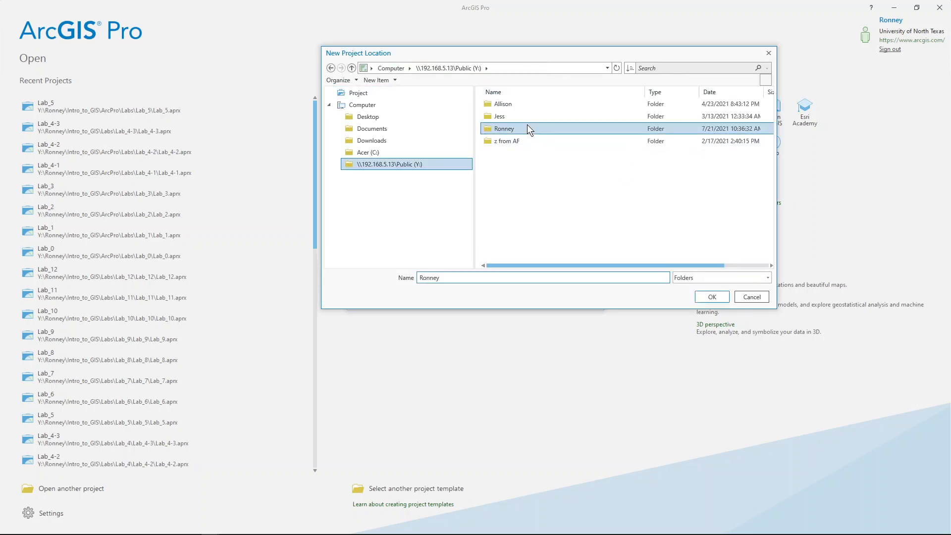
{"action": "double_click", "coordinate": [515, 141]}
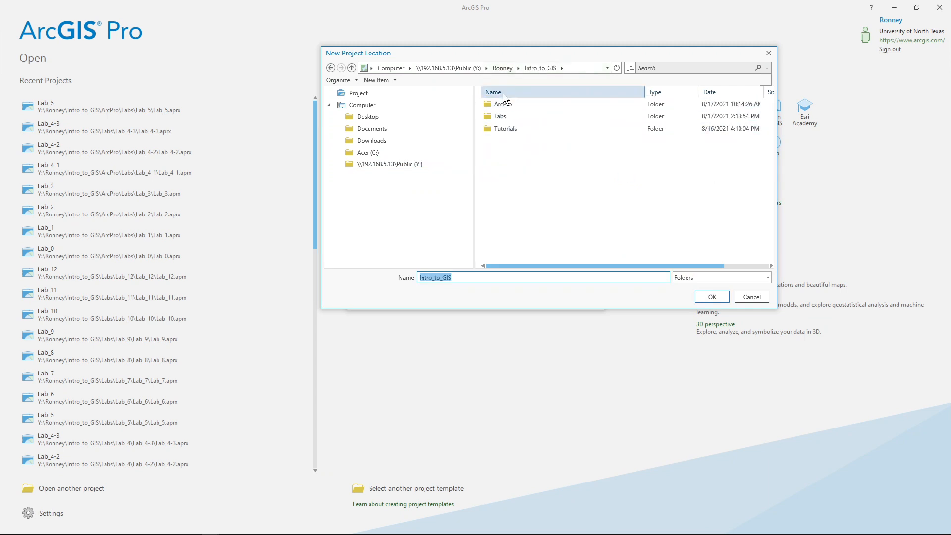
{"action": "double_click", "coordinate": [501, 106]}
{"action": "left_click", "coordinate": [503, 105]}
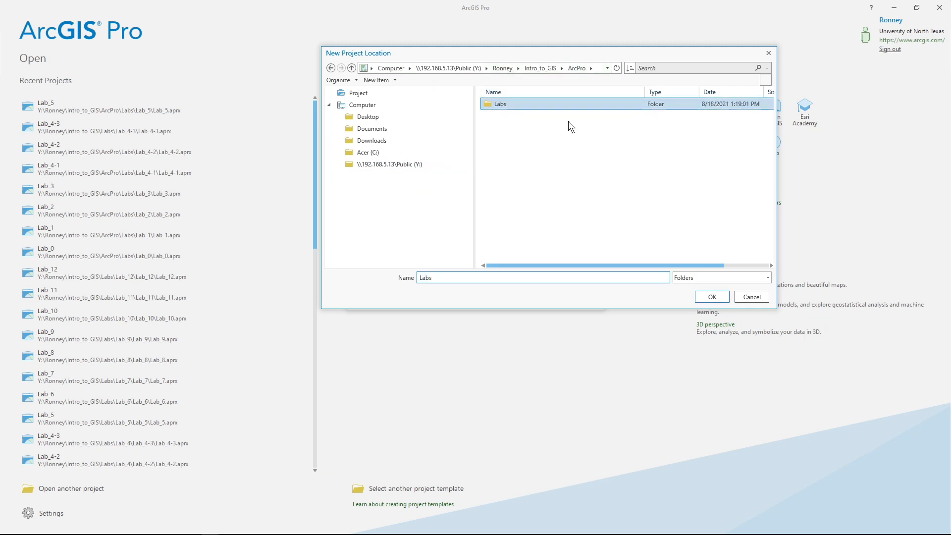
{"action": "left_click", "coordinate": [709, 298]}
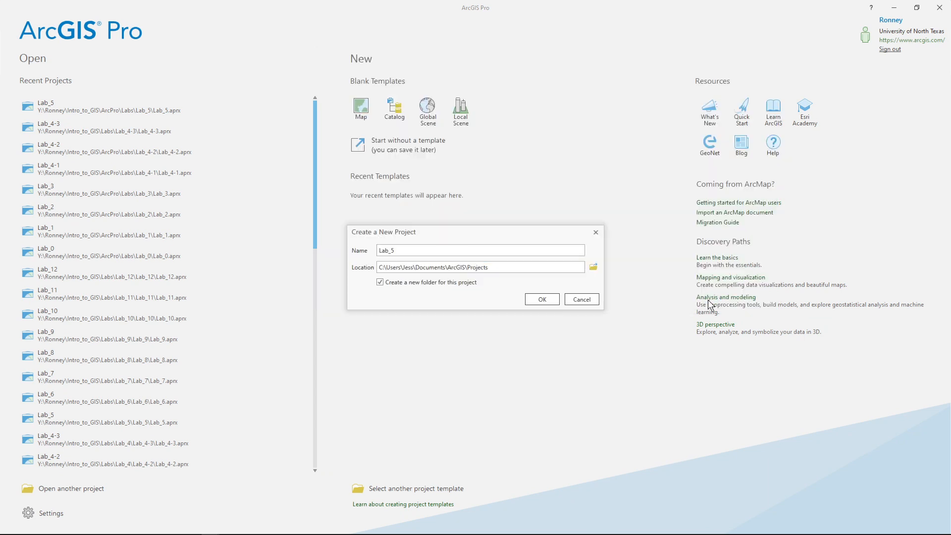
{"action": "left_click", "coordinate": [540, 297]}
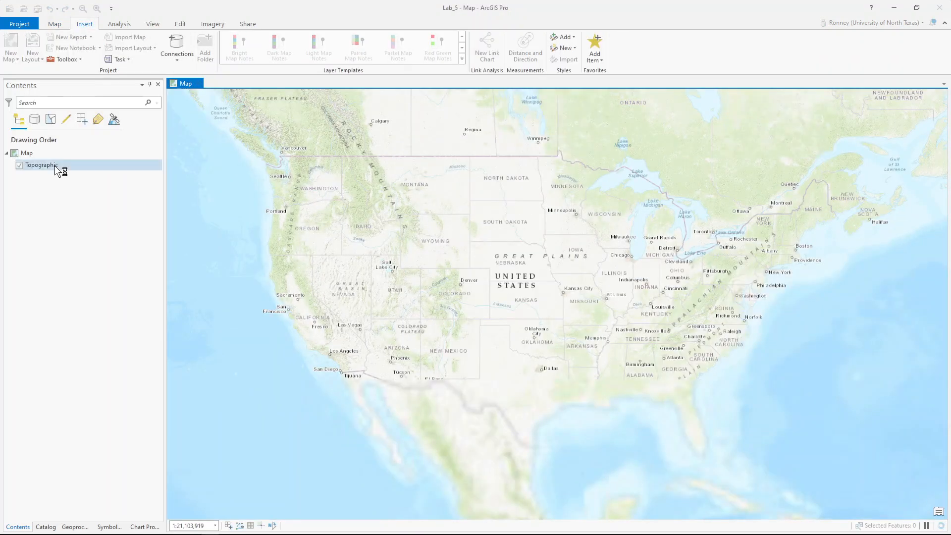
Remove the Topographic basemap layer from the map
{"action": "left_click", "coordinate": [55, 166]}
{"action": "right_click", "coordinate": [55, 166]}
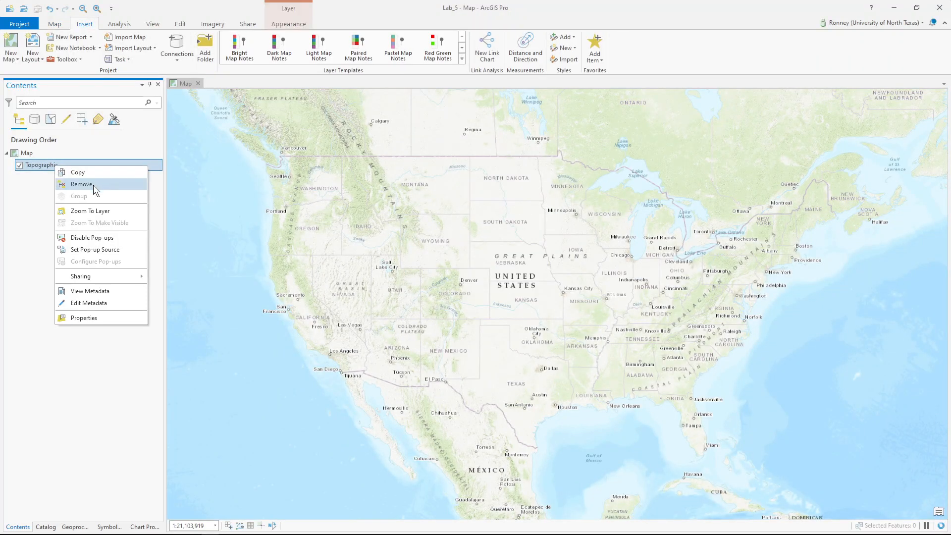
{"action": "left_click", "coordinate": [94, 184]}
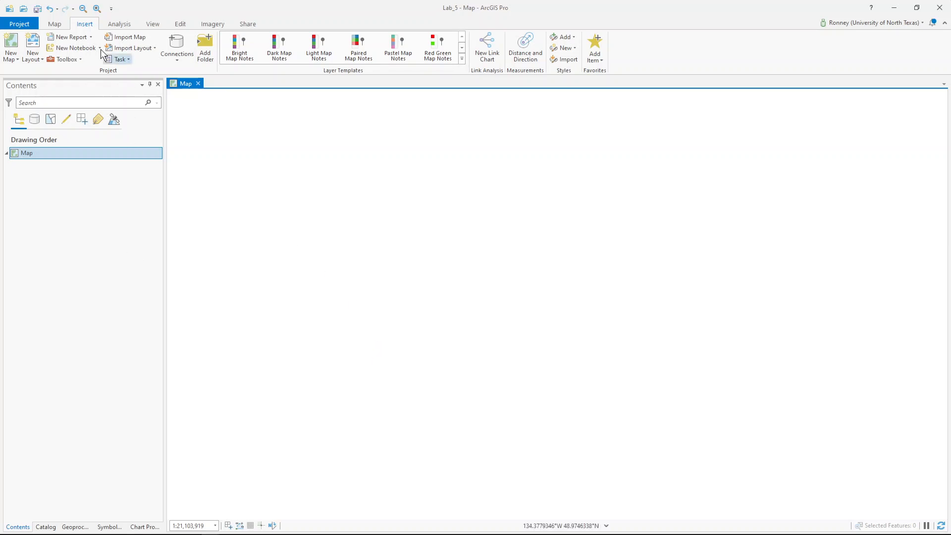
Add the USA_States.shp shapefile from the Lab_5 data folder to the map
{"action": "left_click", "coordinate": [55, 24]}
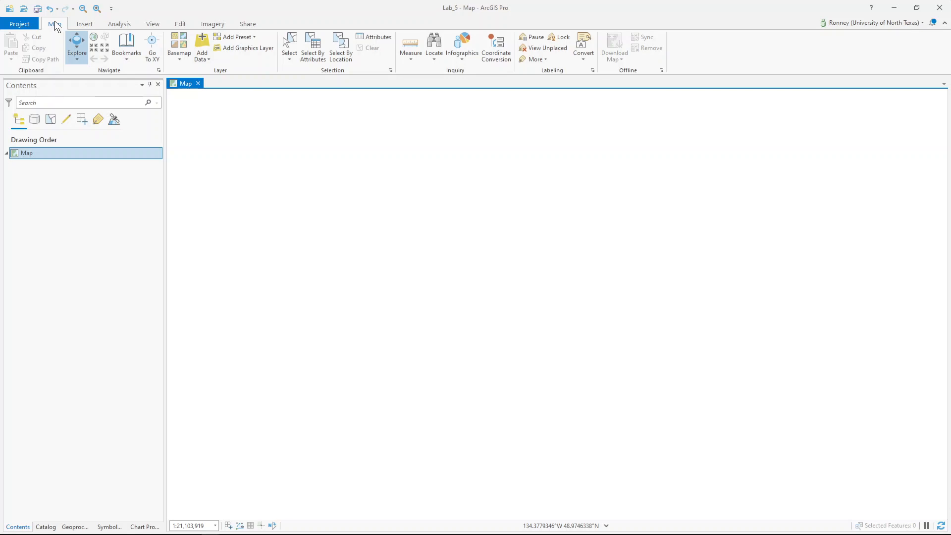
{"action": "left_click", "coordinate": [202, 42]}
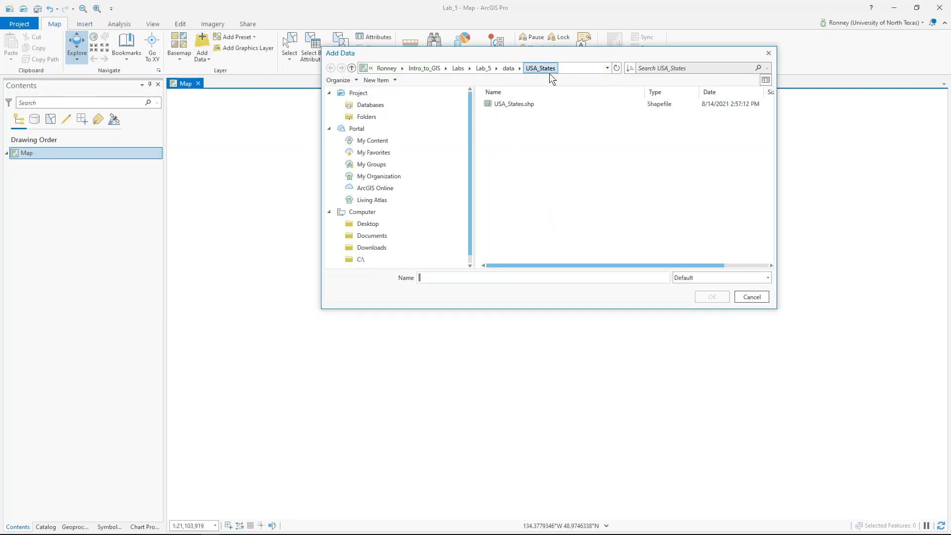
{"action": "left_click", "coordinate": [522, 103]}
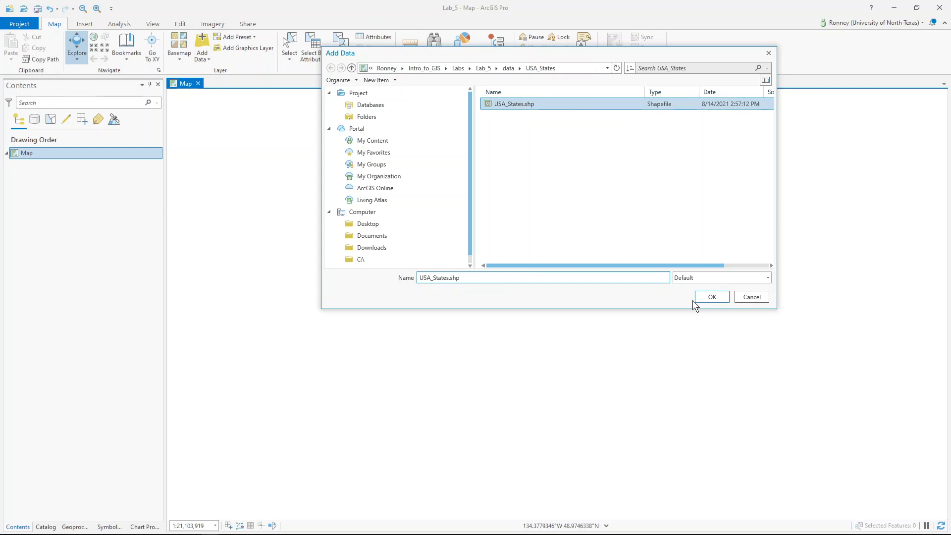
{"action": "left_click", "coordinate": [710, 296]}
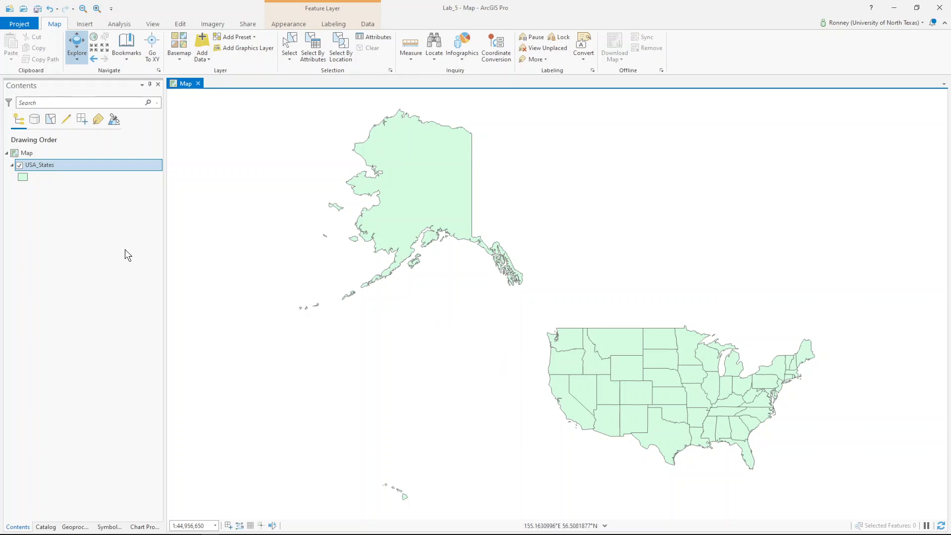
Open the attribute table of the USA_States layer and enlarge it to about half the window height
{"action": "right_click", "coordinate": [96, 164]}
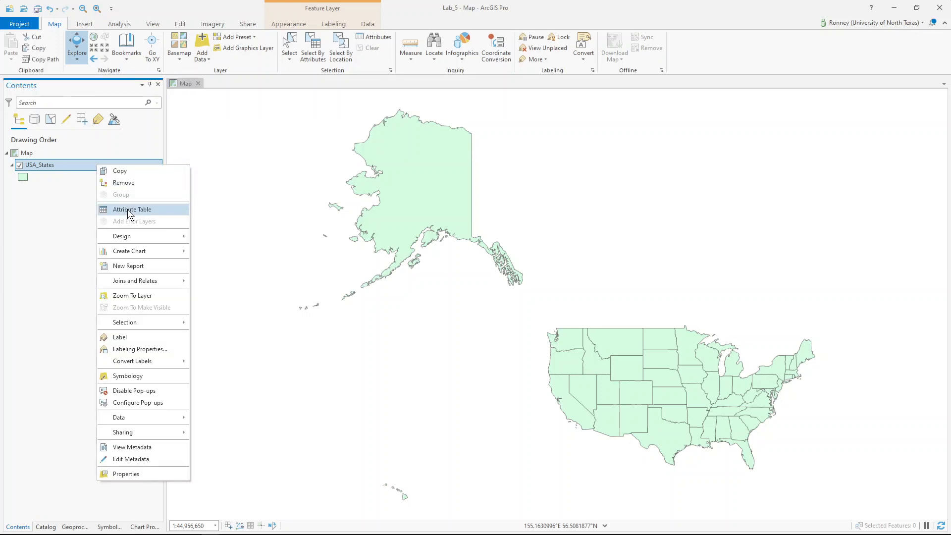
{"action": "left_click", "coordinate": [127, 209]}
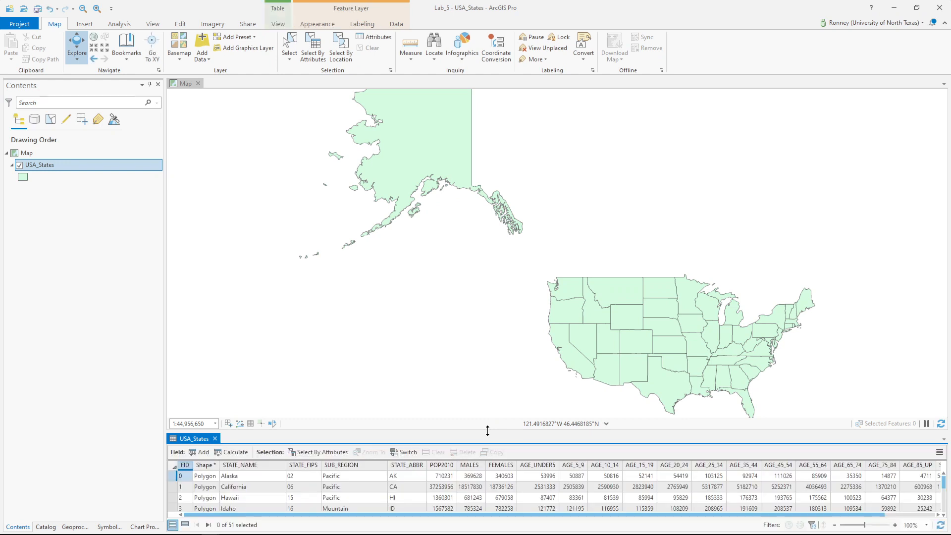
{"action": "left_click_drag", "start_coordinate": [487, 431], "coordinate": [487, 291]}
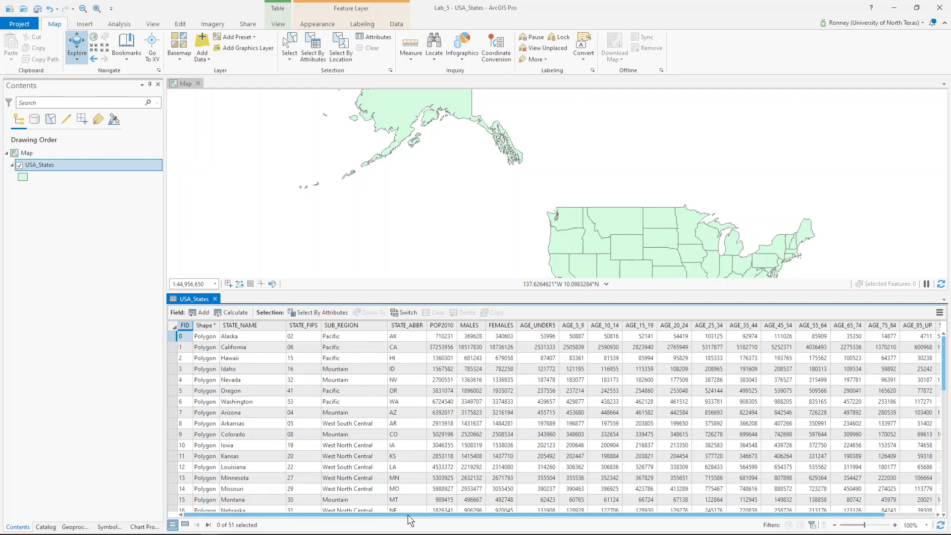
Move the POP2017 column so it sits directly after POP2010 in the USA_States table
{"action": "left_click_drag", "start_coordinate": [409, 514], "coordinate": [926, 515]}
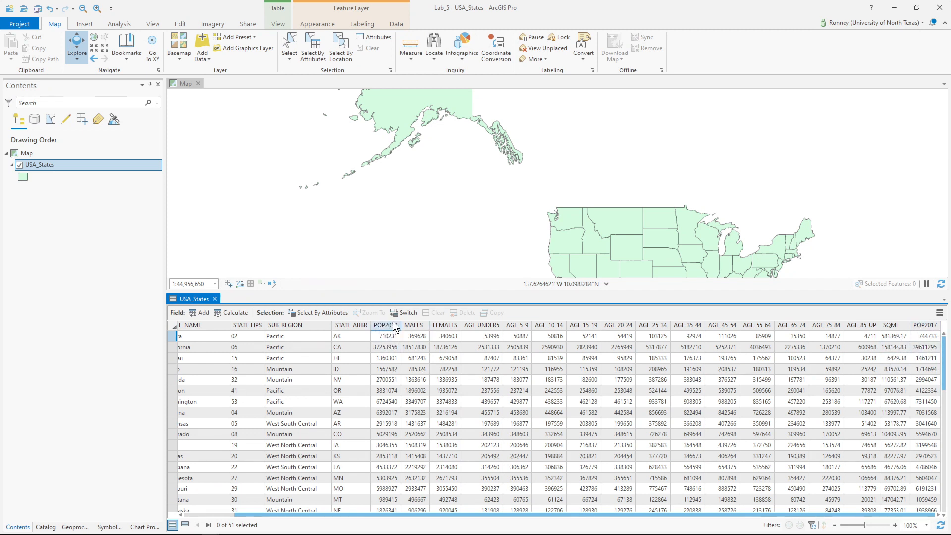
{"action": "mouse_move", "coordinate": [382, 326]}
{"action": "mouse_move", "coordinate": [925, 326]}
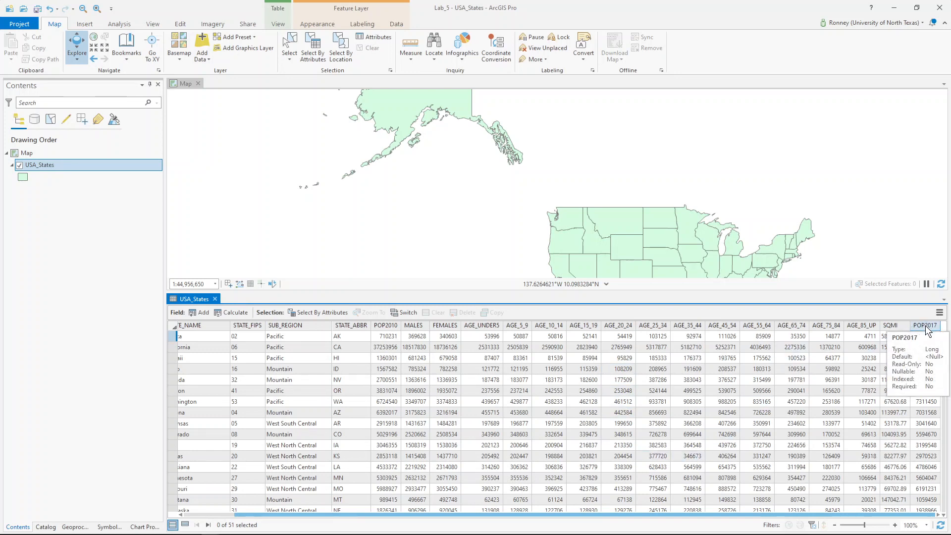
{"action": "left_click", "coordinate": [932, 327]}
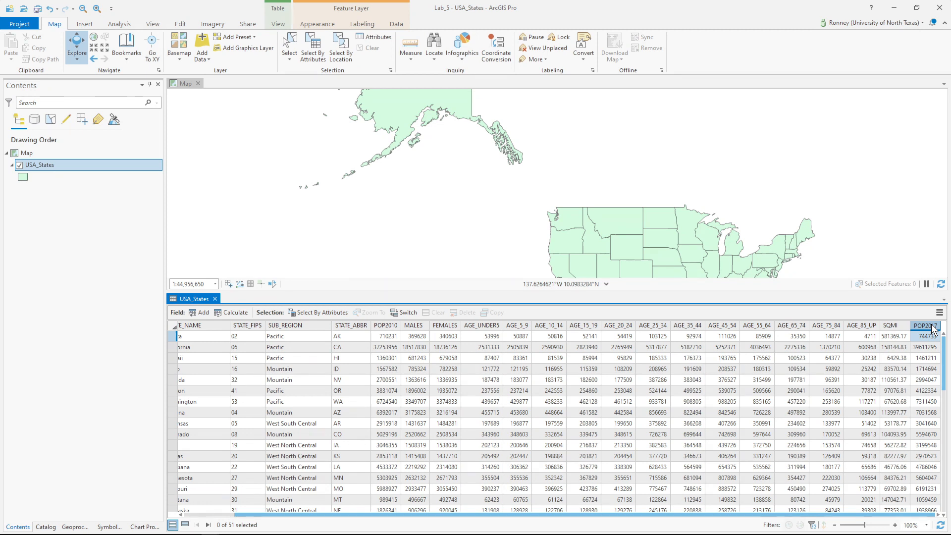
{"action": "left_click_drag", "start_coordinate": [932, 329], "coordinate": [412, 335]}
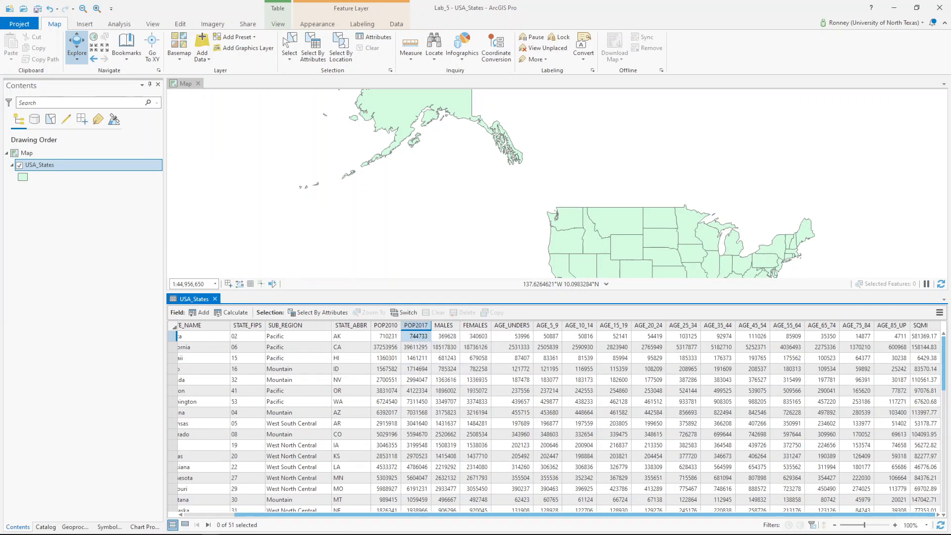
{"action": "left_click", "coordinate": [229, 534]}
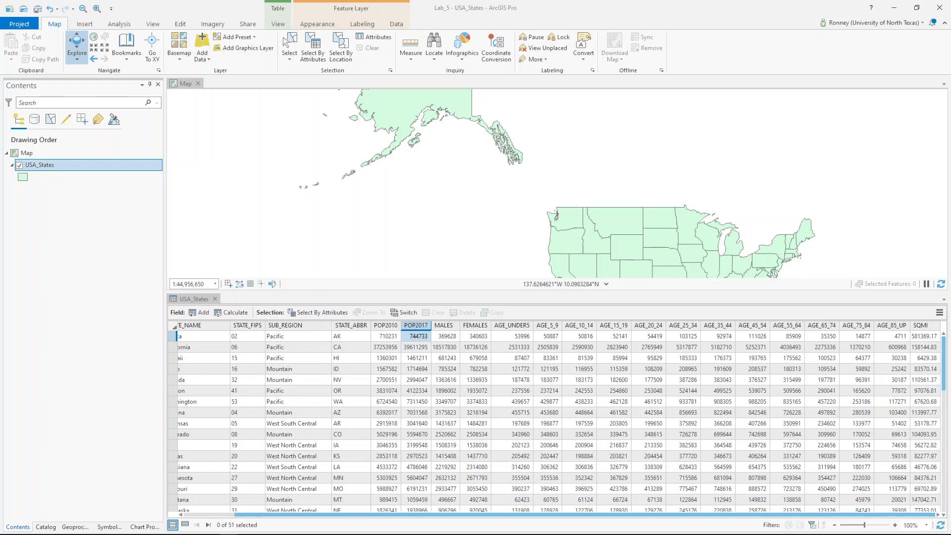
Sort the USA_States table by POP2017 in descending order and review the ranked states
{"action": "right_click", "coordinate": [421, 326]}
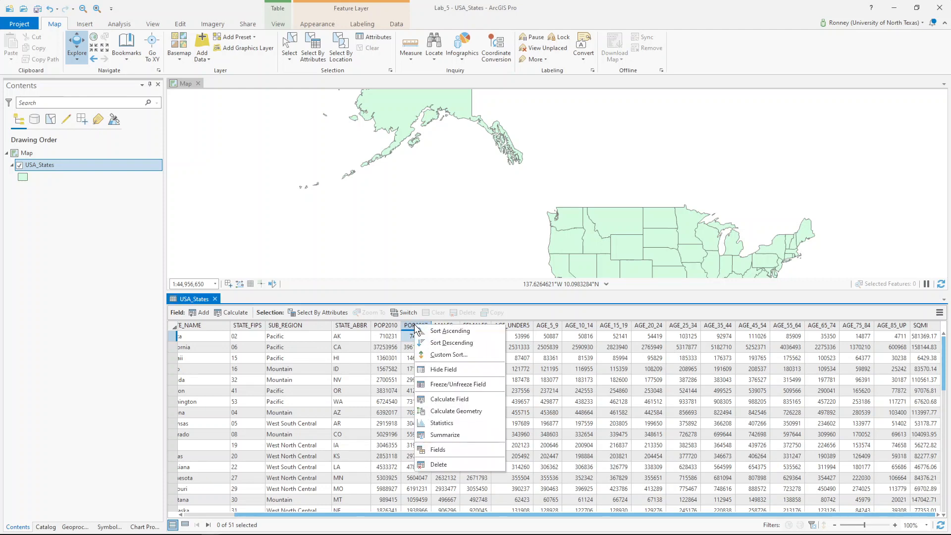
{"action": "left_click", "coordinate": [443, 342]}
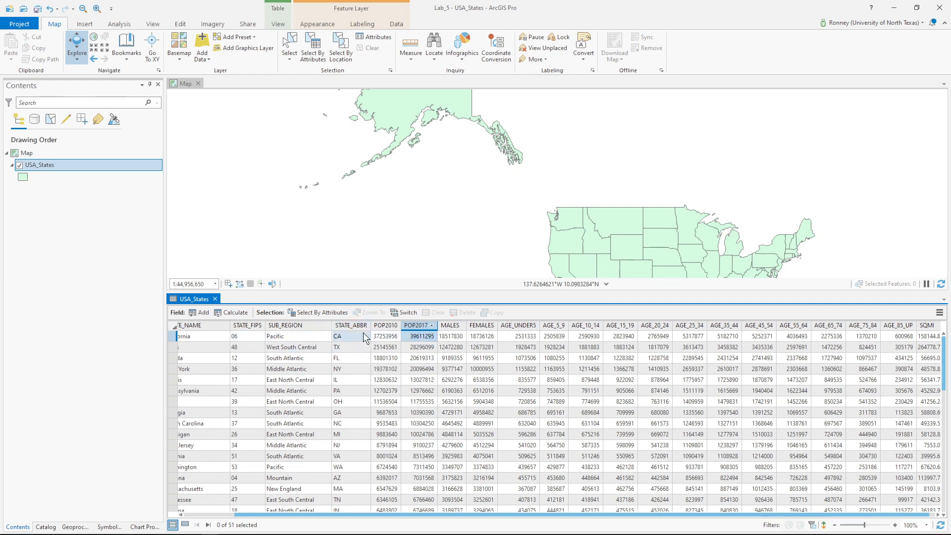
{"action": "left_click_drag", "start_coordinate": [368, 515], "coordinate": [275, 510]}
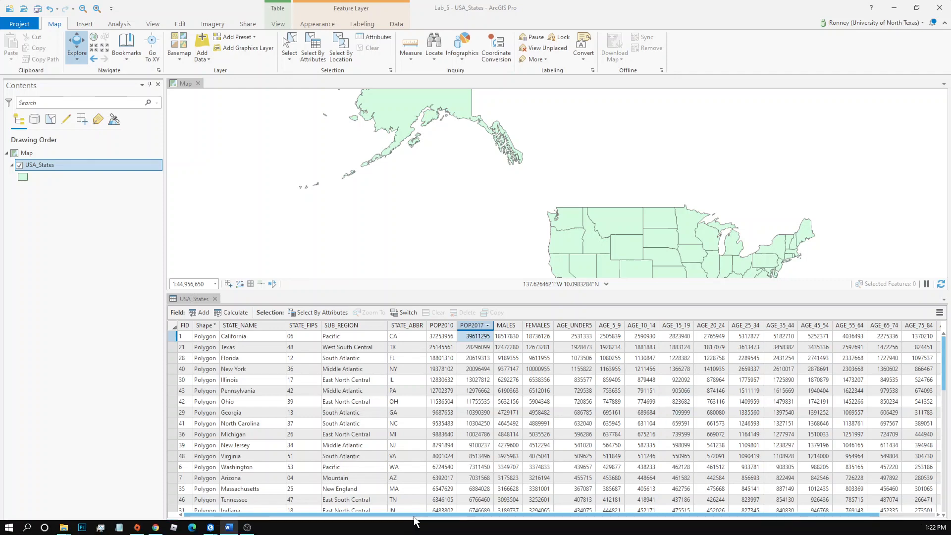
{"action": "left_click_drag", "start_coordinate": [414, 516], "coordinate": [477, 511]}
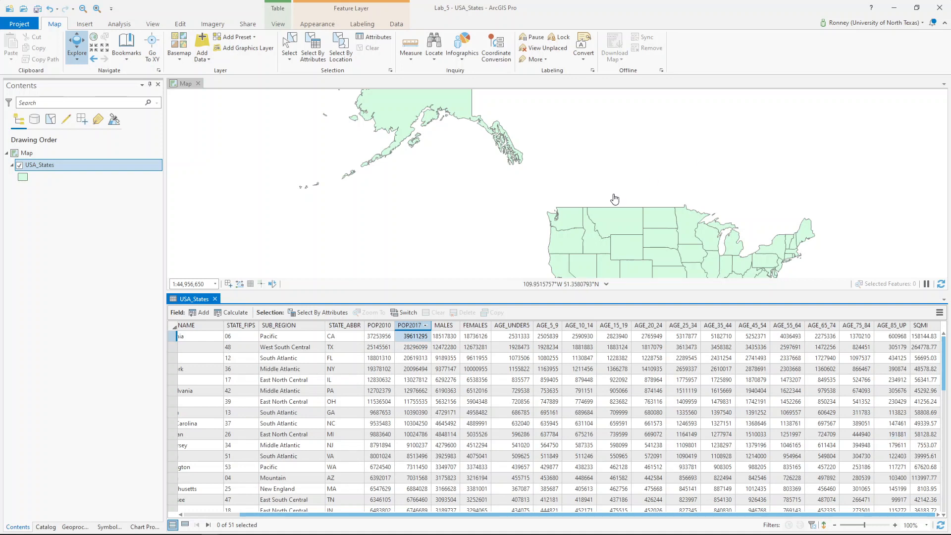
Bring the contiguous states into view on the map and examine the POP2017 and POP2010 columns
{"action": "left_click_drag", "start_coordinate": [640, 238], "coordinate": [494, 172]}
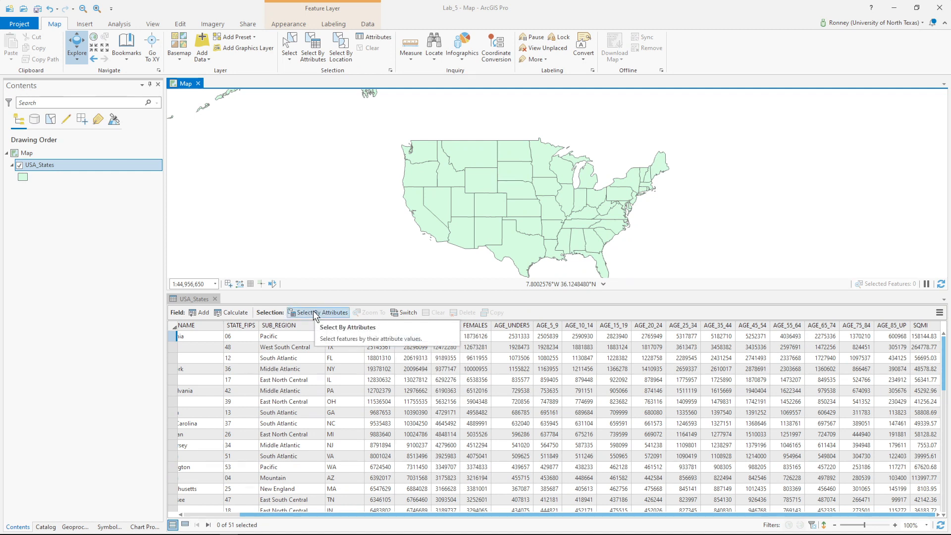
{"action": "left_click", "coordinate": [415, 335]}
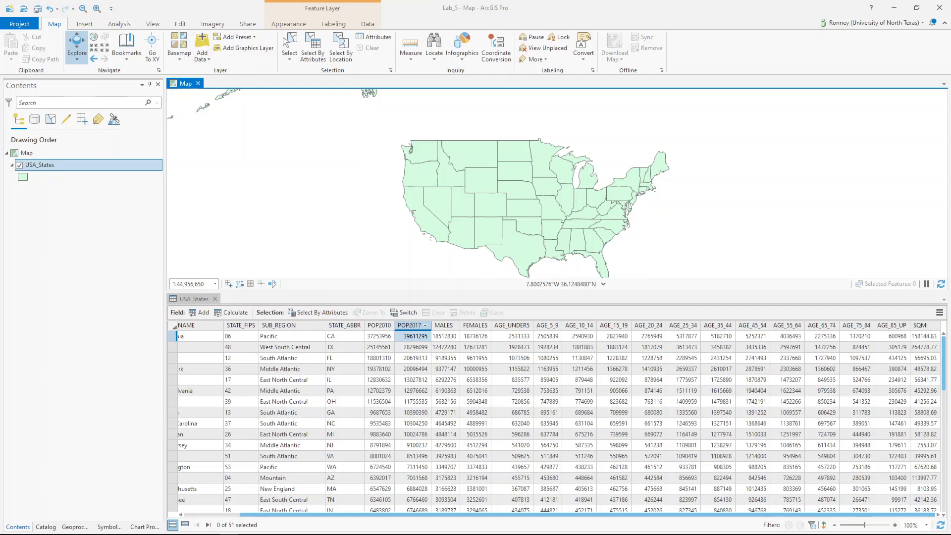
{"action": "left_click", "coordinate": [372, 328]}
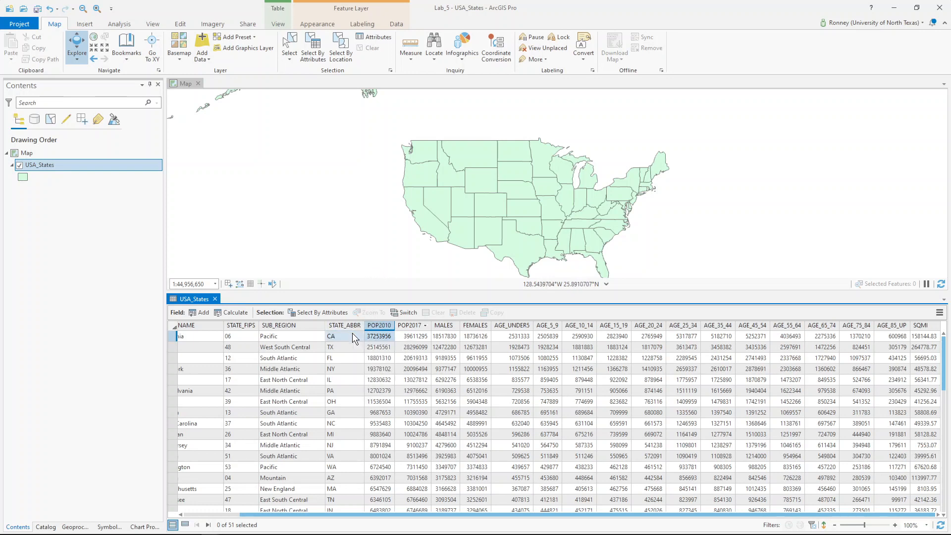
{"action": "left_click", "coordinate": [320, 312]}
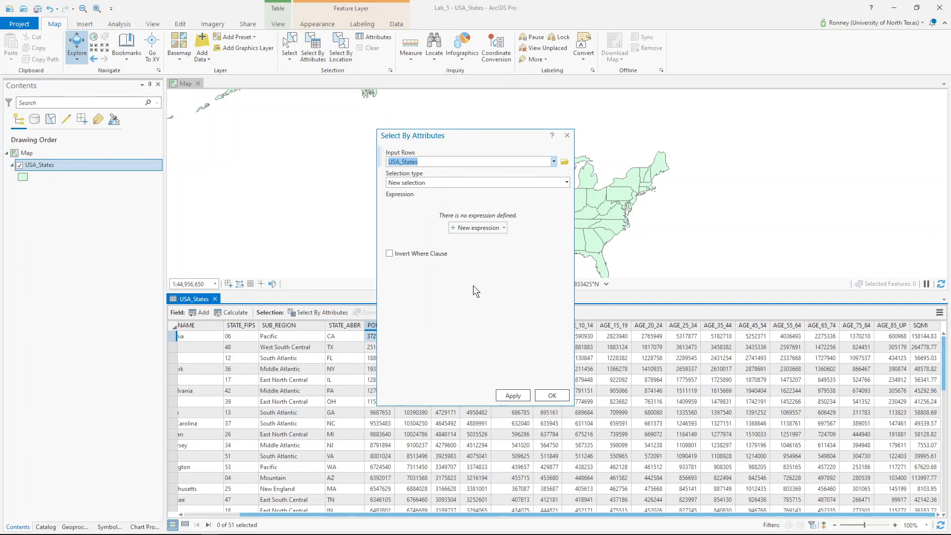
{"action": "left_click", "coordinate": [468, 227]}
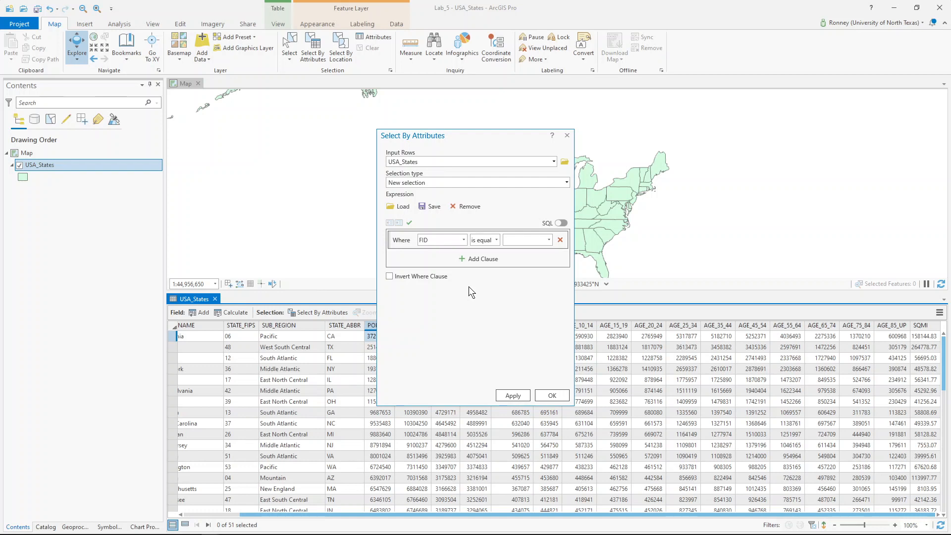
{"action": "left_click", "coordinate": [560, 223]}
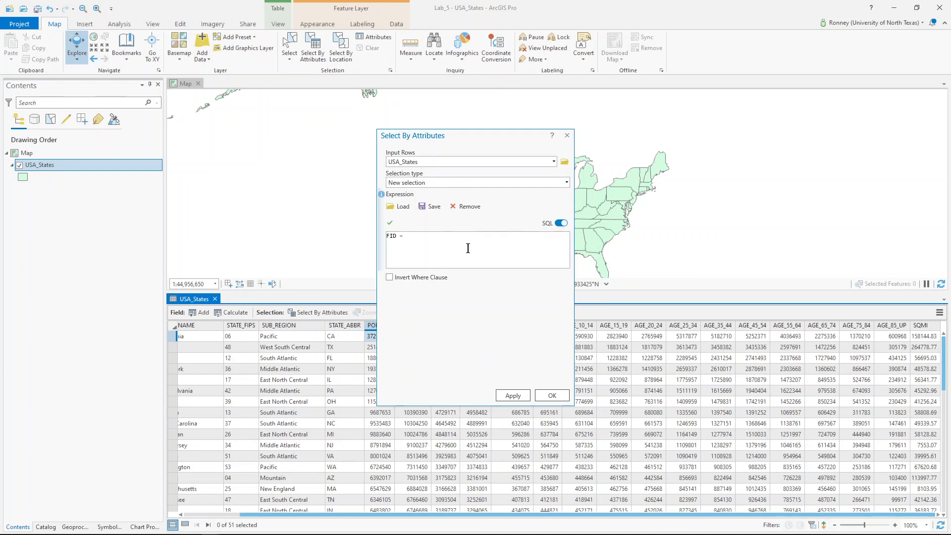
{"action": "left_click", "coordinate": [563, 223]}
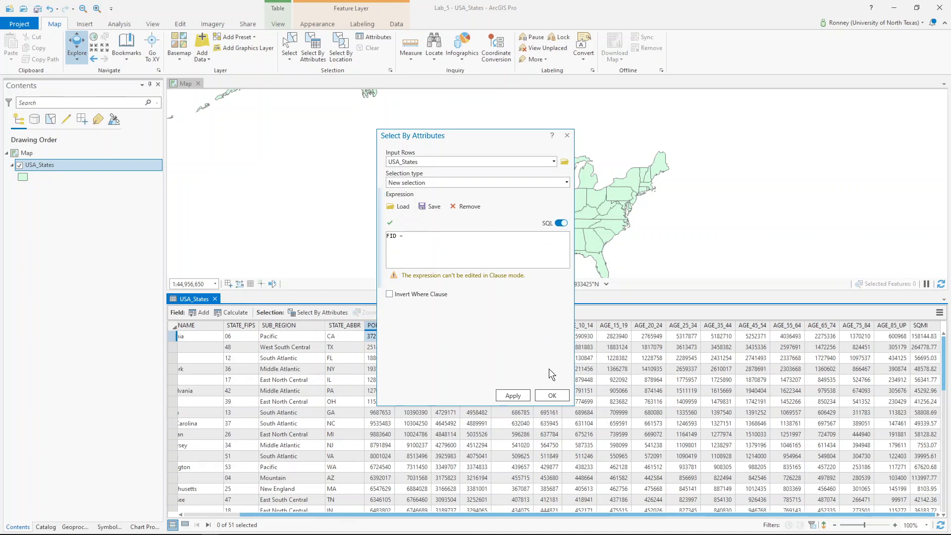
{"action": "left_click", "coordinate": [518, 397]}
{"action": "left_click", "coordinate": [554, 395]}
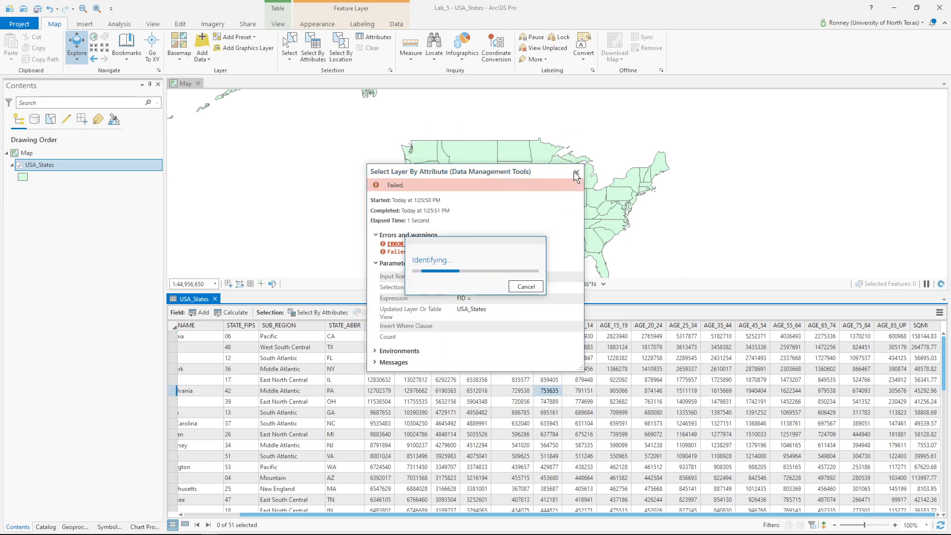
{"action": "left_click", "coordinate": [526, 287]}
{"action": "left_click", "coordinate": [576, 173]}
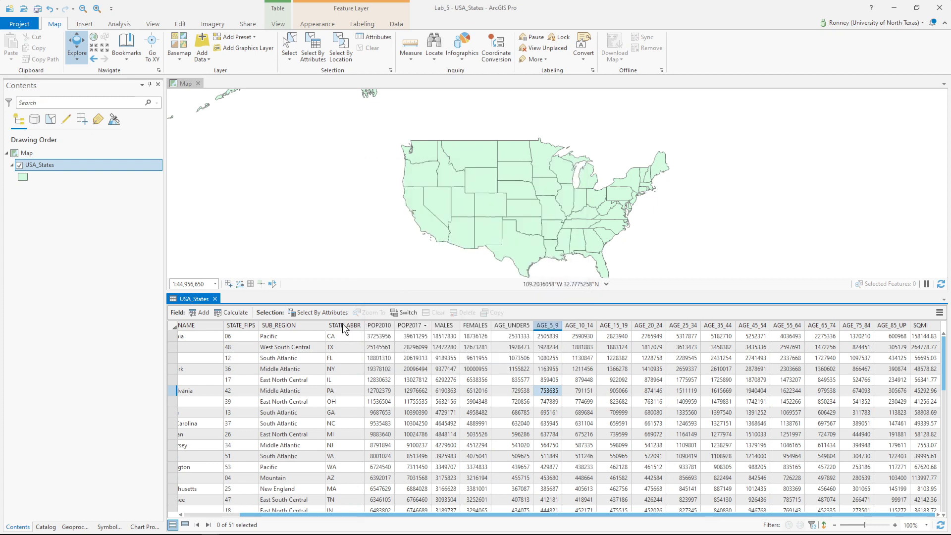
Select the states in USA_States by attributes with a new selection where POP2010 is greater than 10000000
{"action": "left_click", "coordinate": [308, 313]}
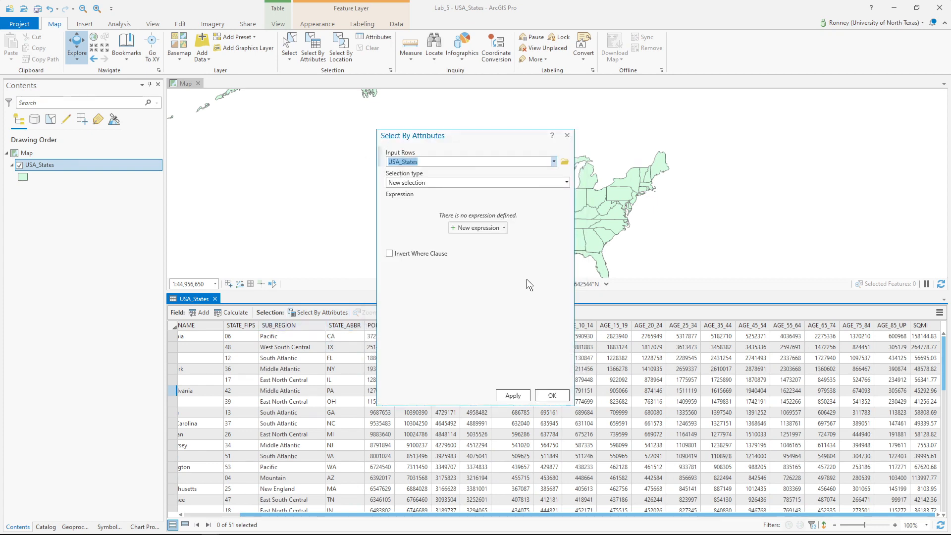
{"action": "left_click", "coordinate": [458, 226]}
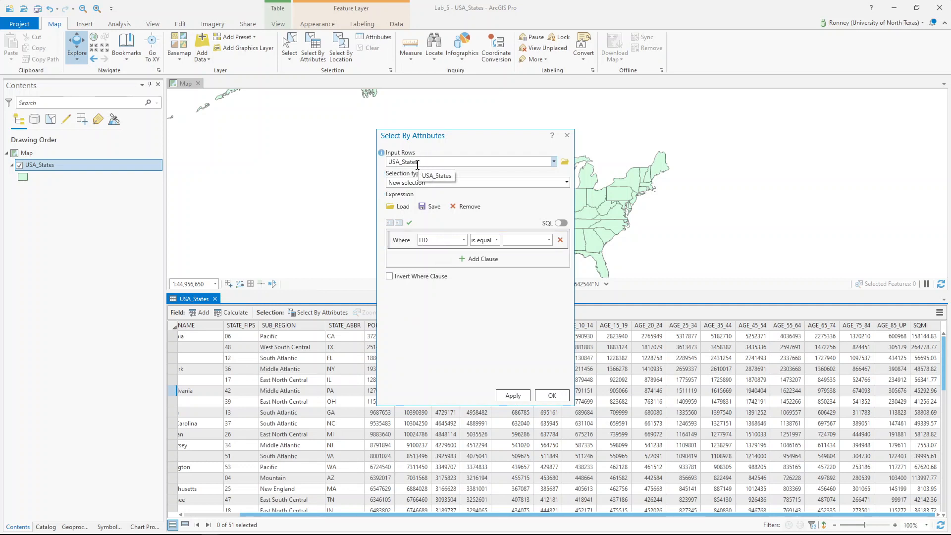
{"action": "left_click_drag", "start_coordinate": [462, 141], "coordinate": [562, 132]}
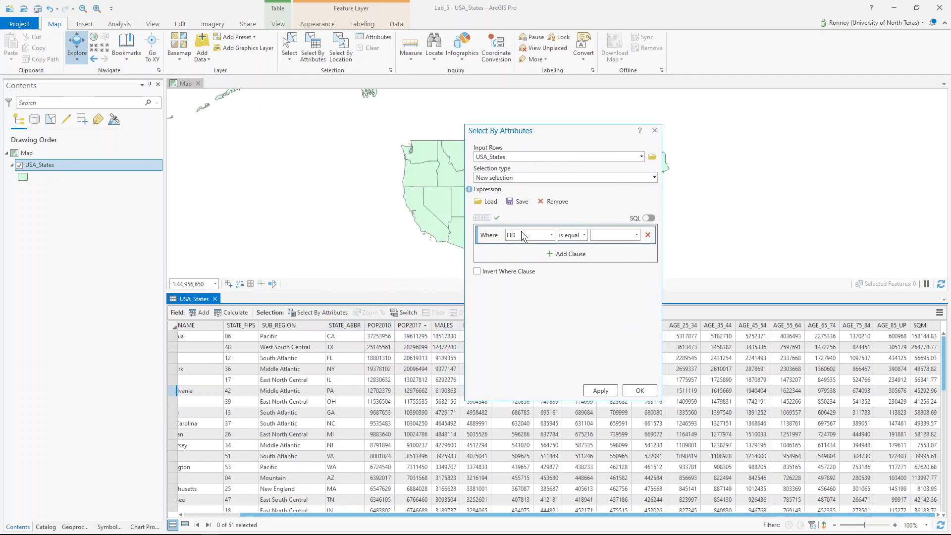
{"action": "left_click", "coordinate": [551, 235]}
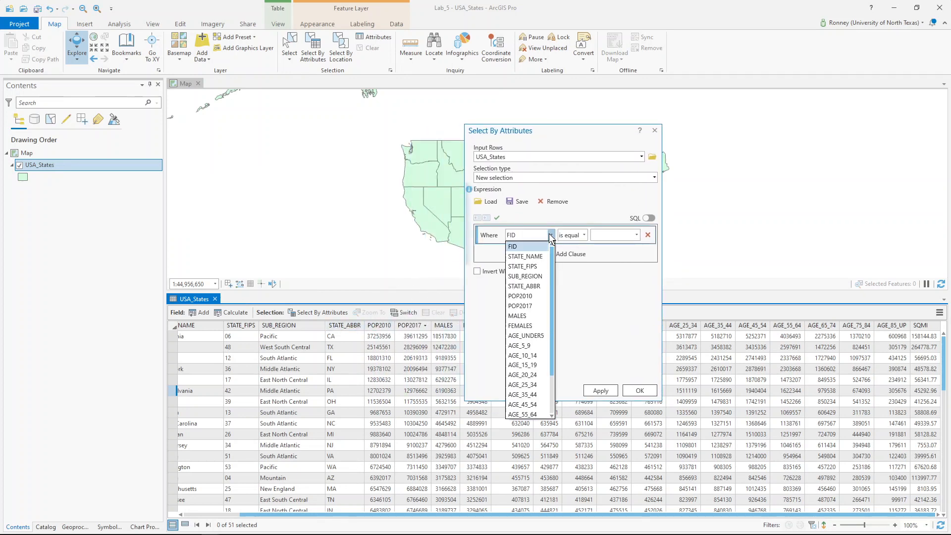
{"action": "left_click", "coordinate": [525, 296]}
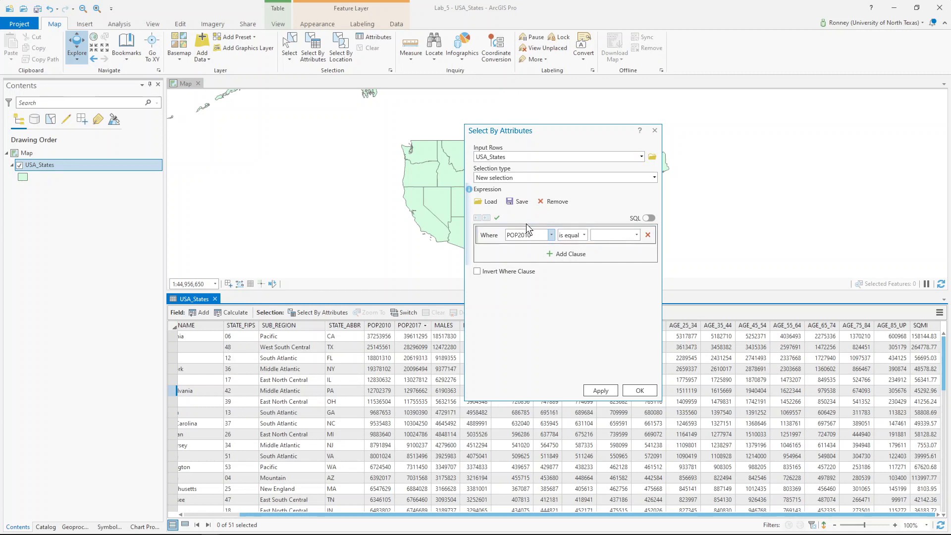
{"action": "left_click", "coordinate": [586, 239]}
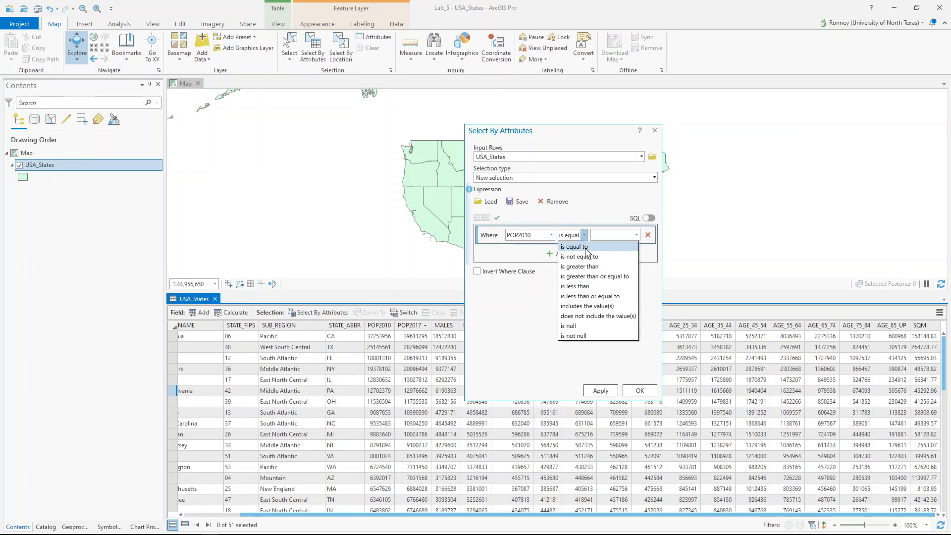
{"action": "left_click", "coordinate": [588, 266]}
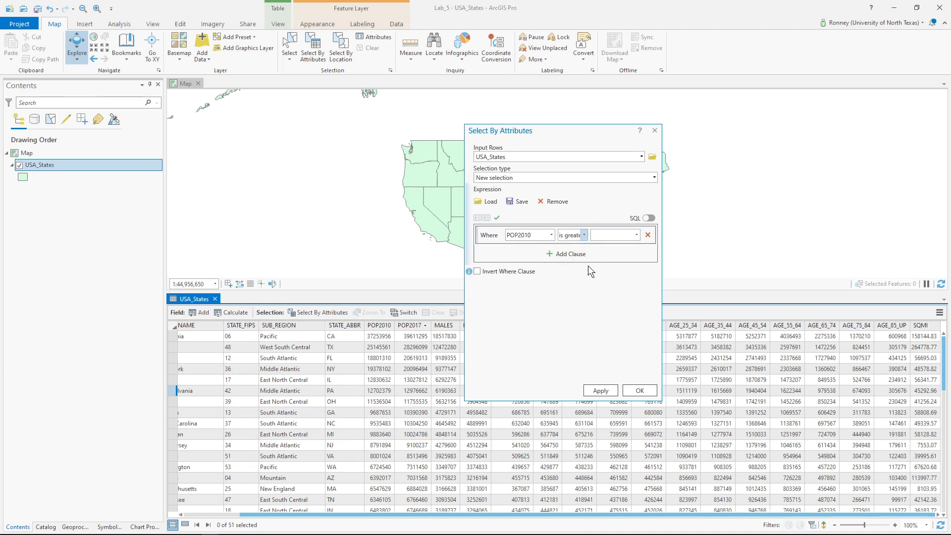
{"action": "left_click", "coordinate": [611, 236]}
{"action": "type", "text": "10000000"}
{"action": "left_click_drag", "start_coordinate": [586, 135], "coordinate": [859, 103]}
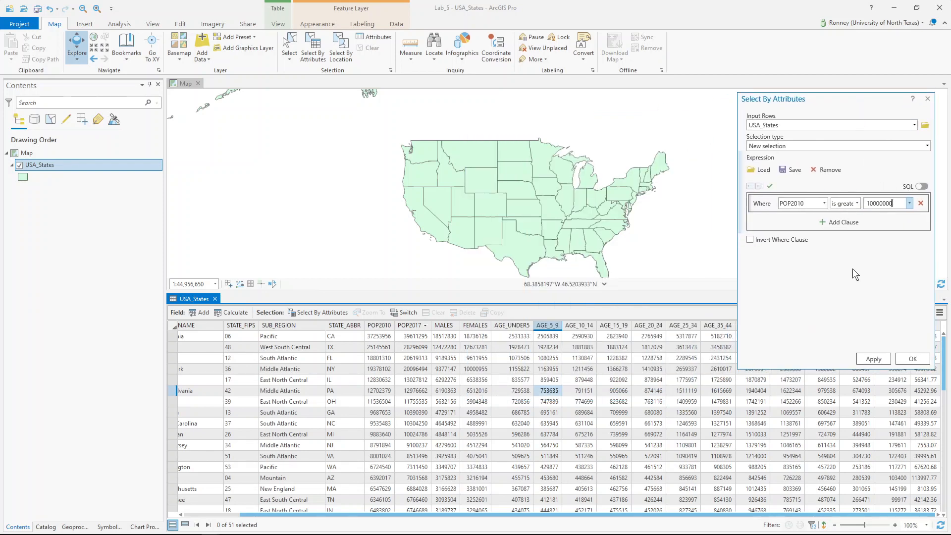
{"action": "left_click", "coordinate": [873, 358]}
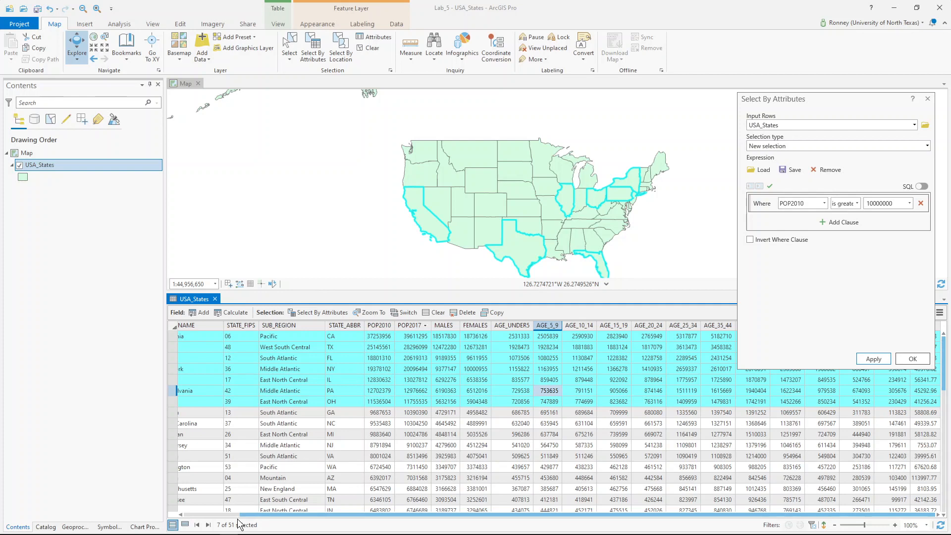
Clear the selection and select the states by attributes where SUB_REGION is equal to Pacific
{"action": "mouse_move", "coordinate": [238, 533]}
{"action": "left_click", "coordinate": [435, 314]}
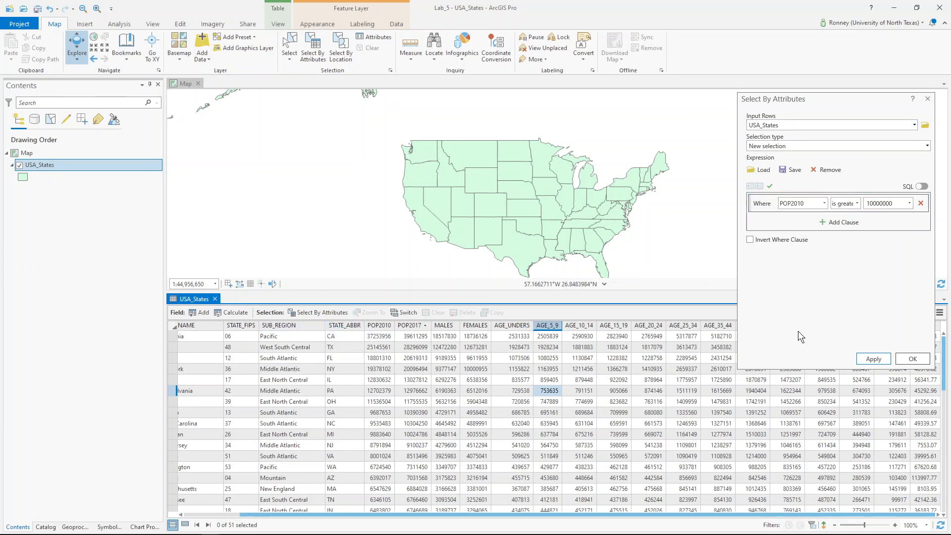
{"action": "left_click", "coordinate": [824, 203]}
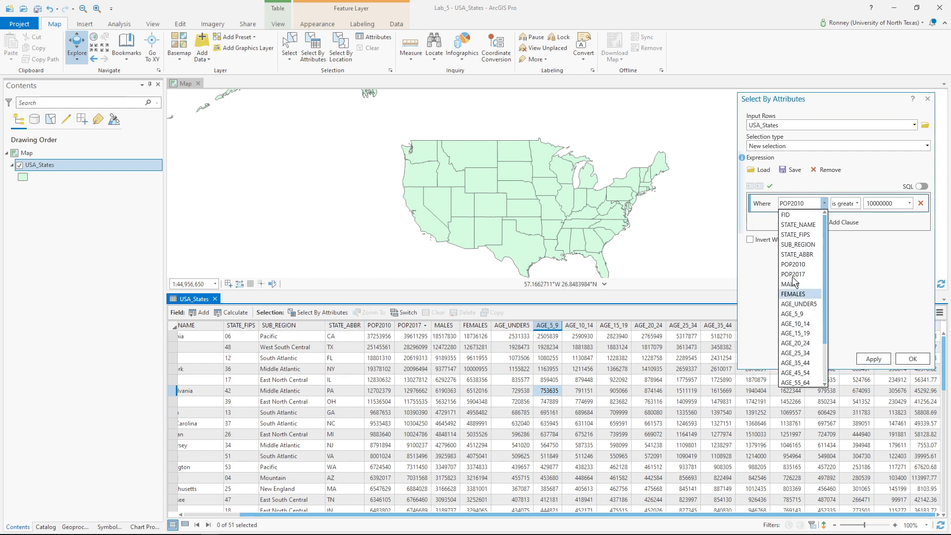
{"action": "left_click", "coordinate": [798, 246]}
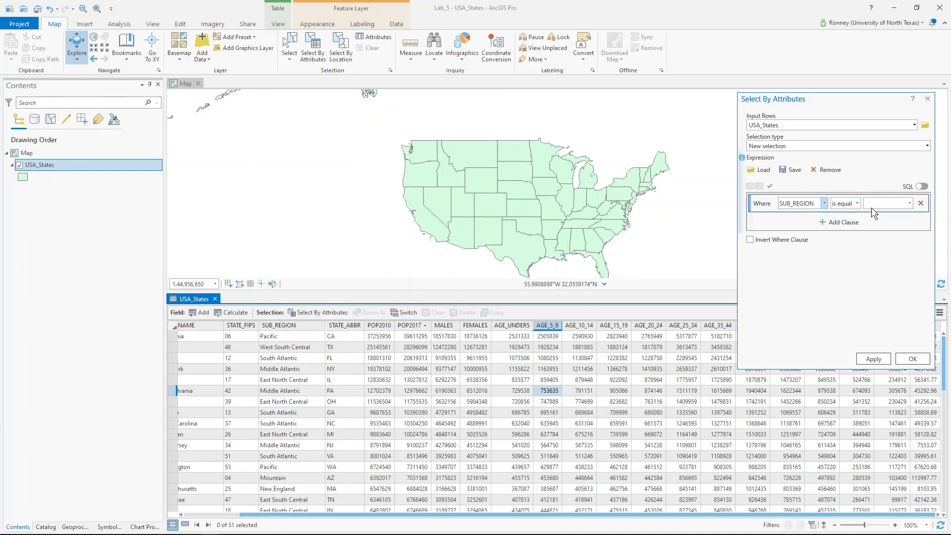
{"action": "left_click", "coordinate": [908, 204]}
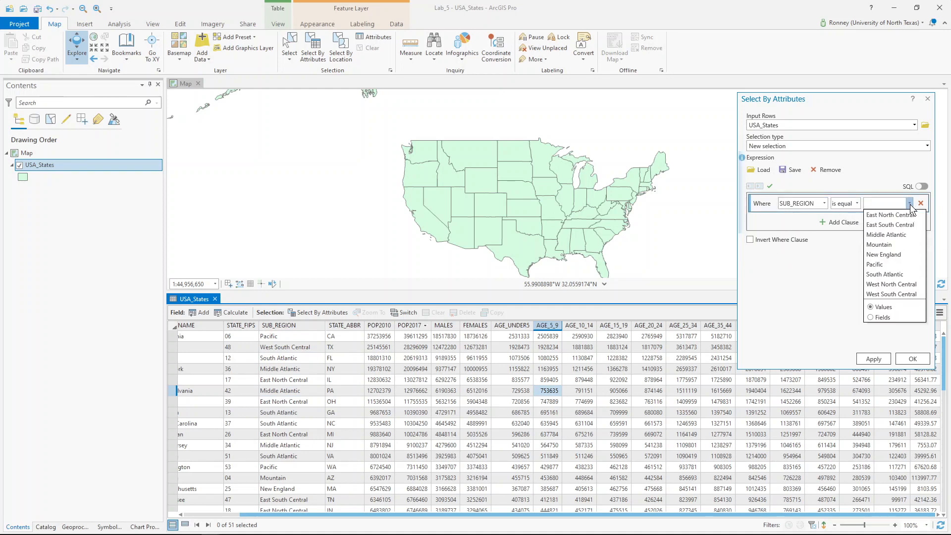
{"action": "left_click", "coordinate": [876, 265]}
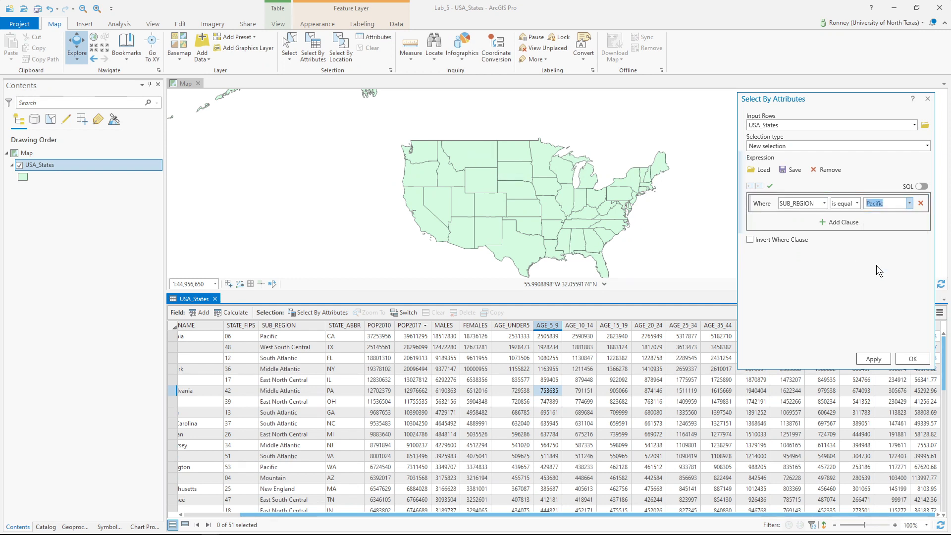
{"action": "left_click", "coordinate": [872, 358]}
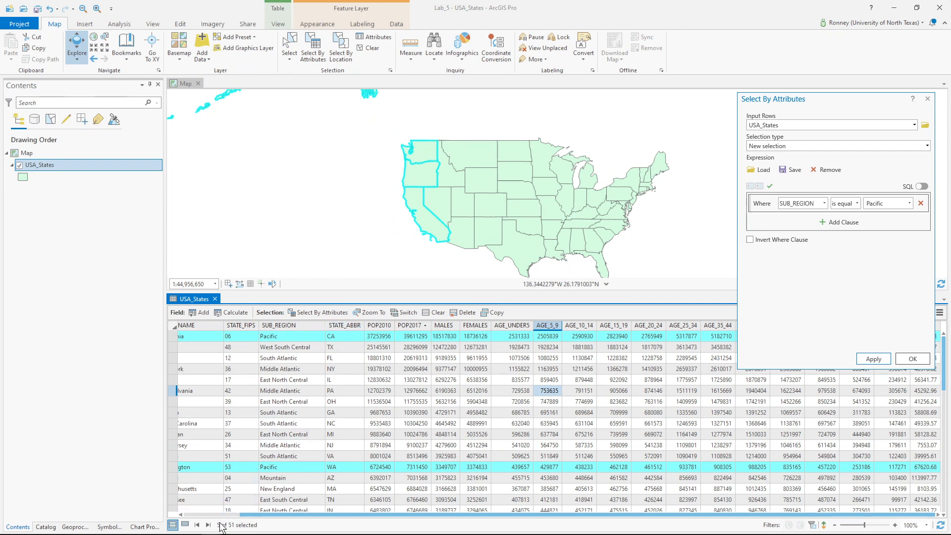
Examine the selected Pacific states on the map, including Alaska and Hawaii, and close the Select By Attributes dialog
{"action": "left_click_drag", "start_coordinate": [379, 221], "coordinate": [426, 276]}
{"action": "left_click_drag", "start_coordinate": [358, 199], "coordinate": [513, 136]}
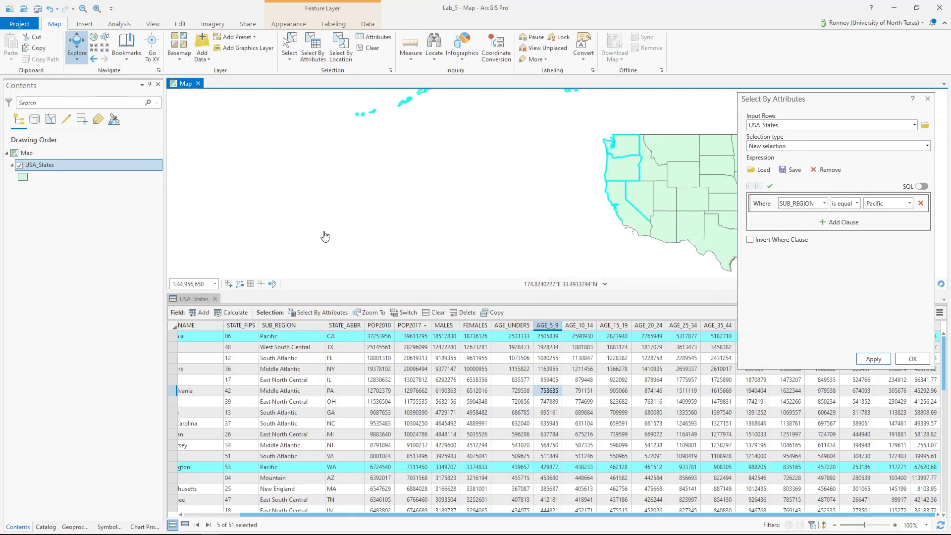
{"action": "left_click_drag", "start_coordinate": [325, 237], "coordinate": [399, 174]}
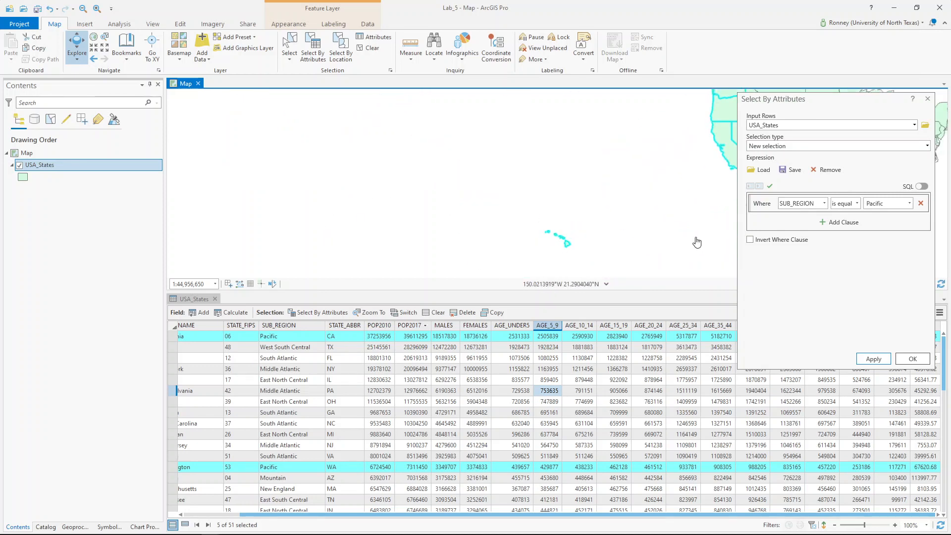
{"action": "left_click_drag", "start_coordinate": [675, 208], "coordinate": [408, 217]}
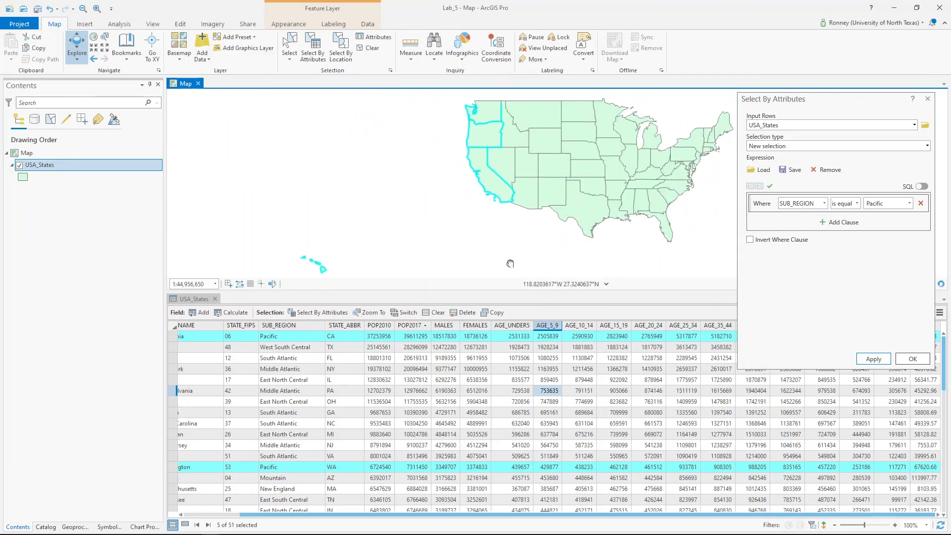
{"action": "left_click_drag", "start_coordinate": [510, 263], "coordinate": [521, 282]}
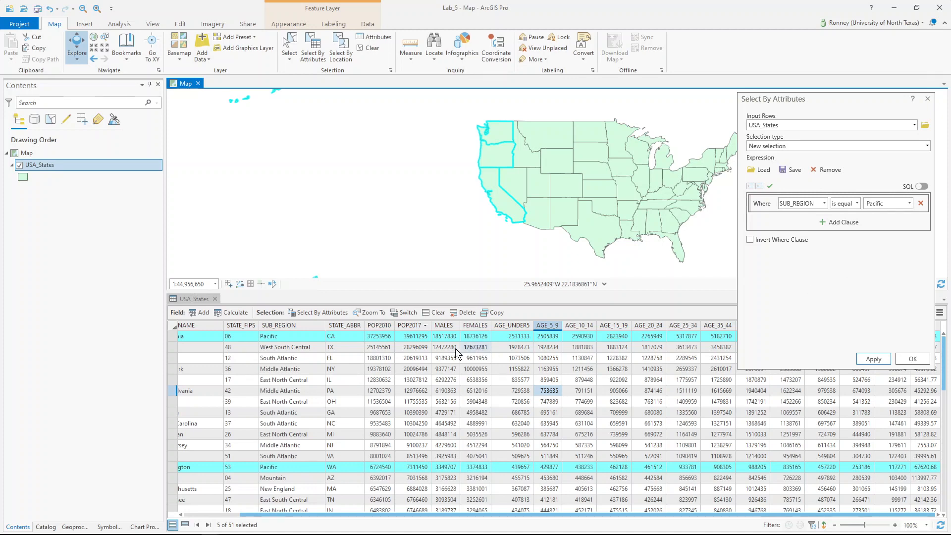
{"action": "left_click", "coordinate": [910, 360]}
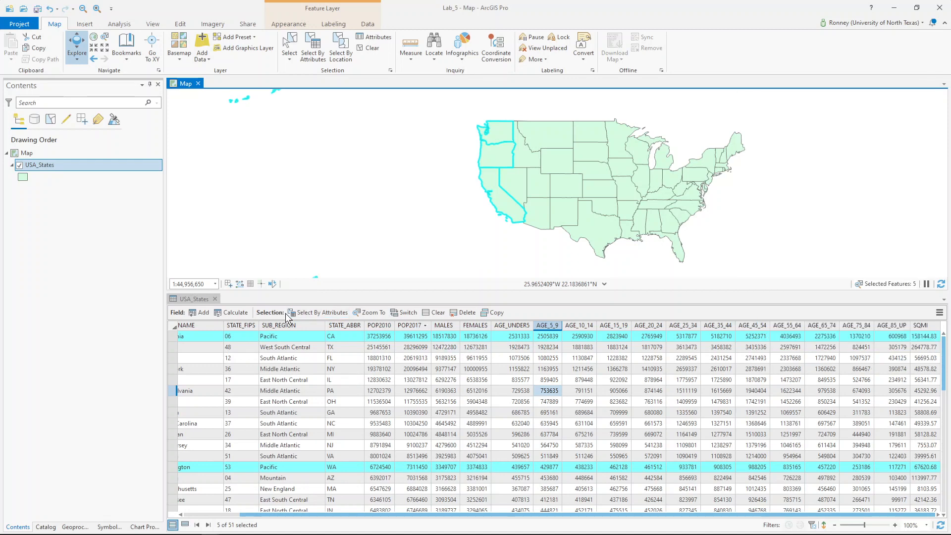
Clear the selection and define a new Select By Attributes expression on USA_States where POP2010 is greater than 10000000
{"action": "left_click", "coordinate": [438, 313]}
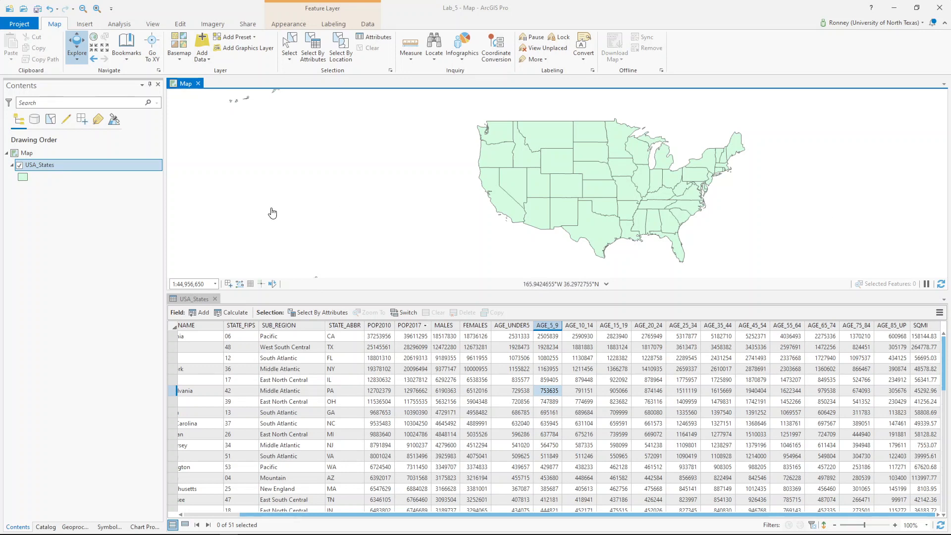
{"action": "left_click", "coordinate": [330, 316]}
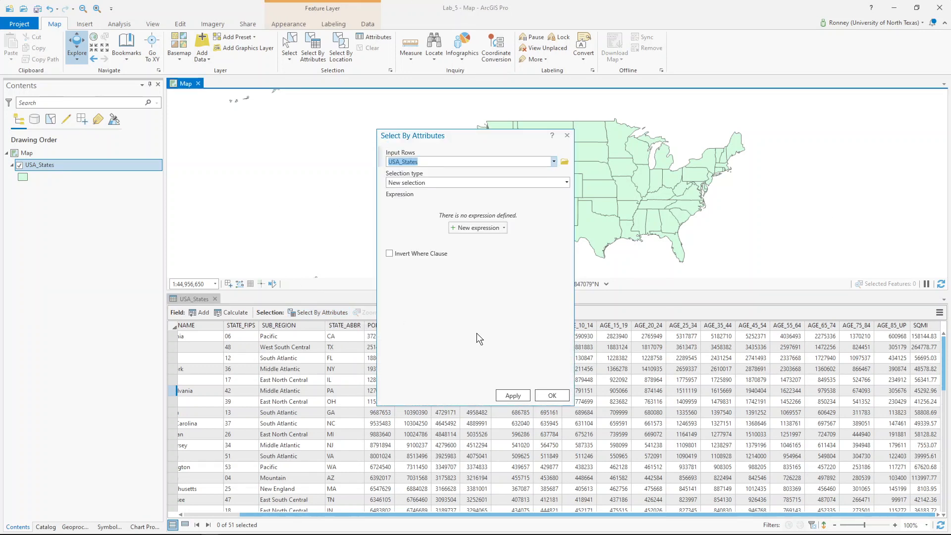
{"action": "left_click", "coordinate": [477, 227]}
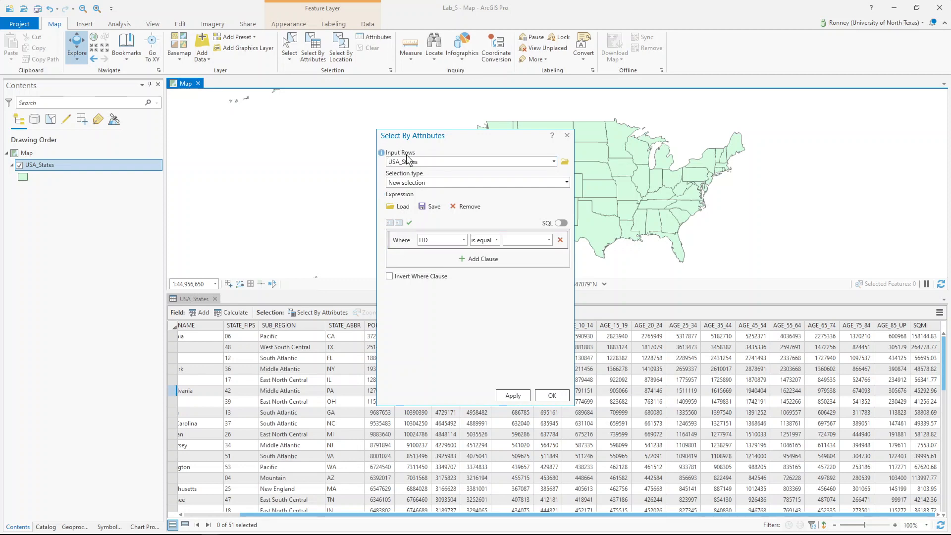
{"action": "left_click", "coordinate": [462, 241]}
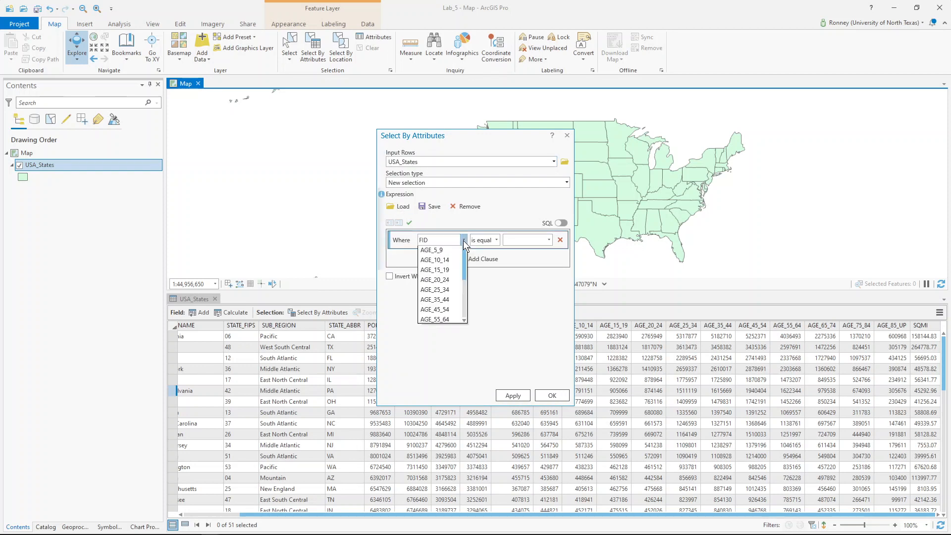
{"action": "left_click", "coordinate": [444, 301]}
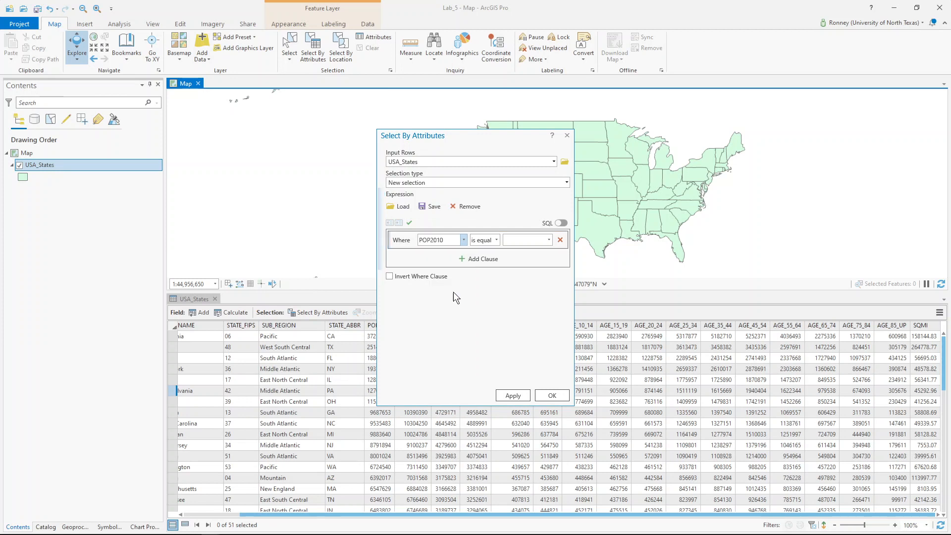
{"action": "left_click", "coordinate": [497, 241]}
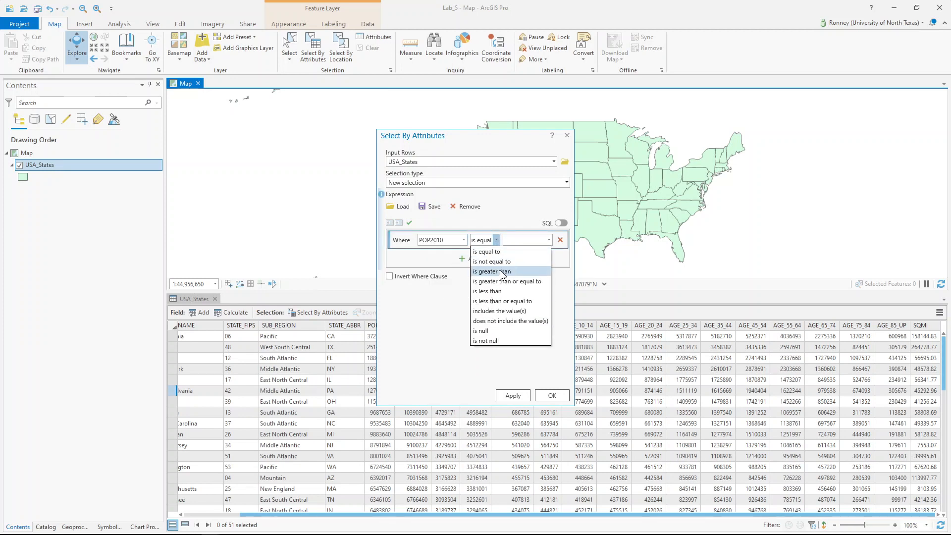
{"action": "left_click", "coordinate": [491, 271]}
{"action": "left_click", "coordinate": [516, 241]}
{"action": "type", "text": "10000000"}
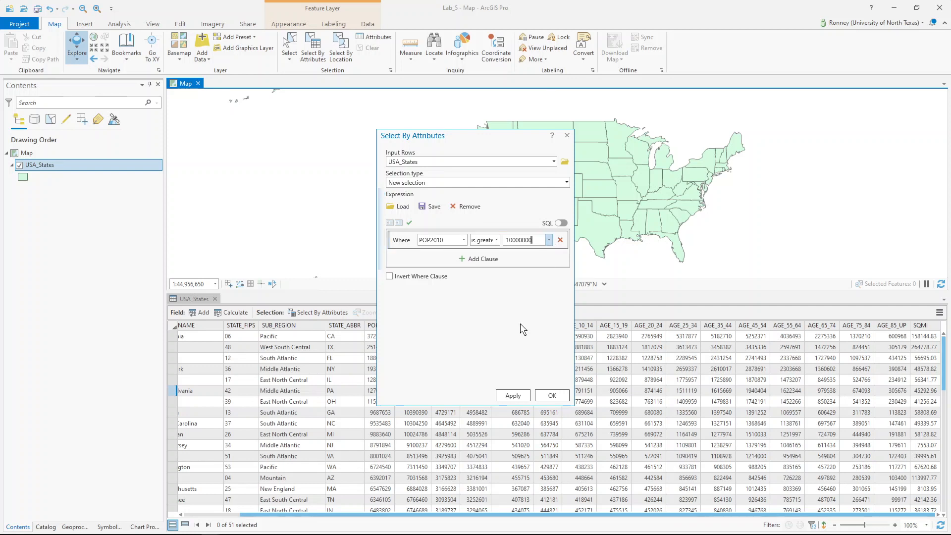
Add a second clause to the expression, joined with And, requiring SUB_REGION to be equal to Pacific
{"action": "left_click", "coordinate": [477, 259]}
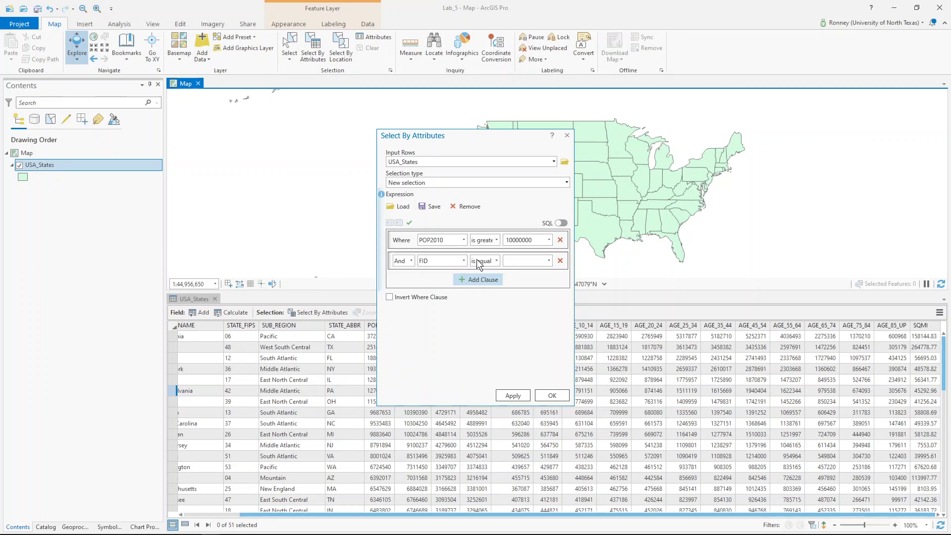
{"action": "left_click", "coordinate": [409, 262]}
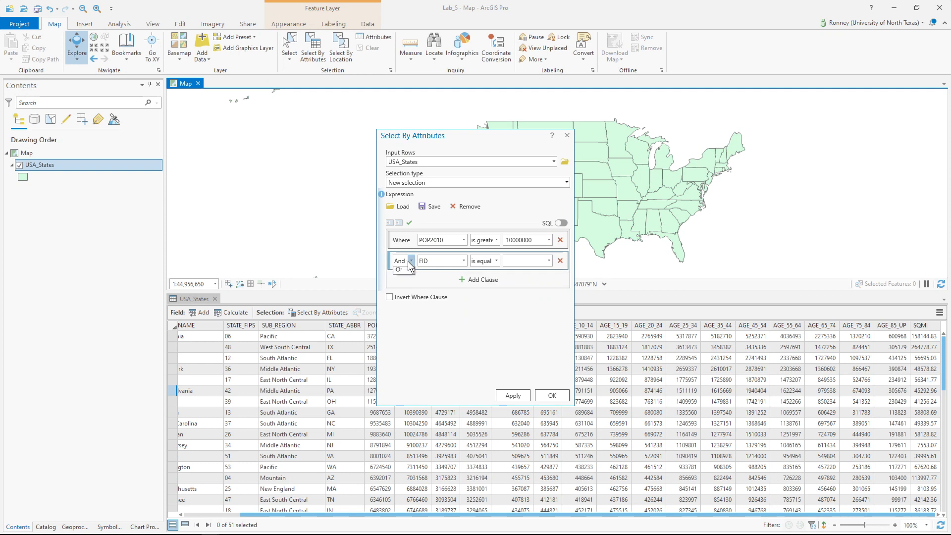
{"action": "left_click", "coordinate": [405, 273]}
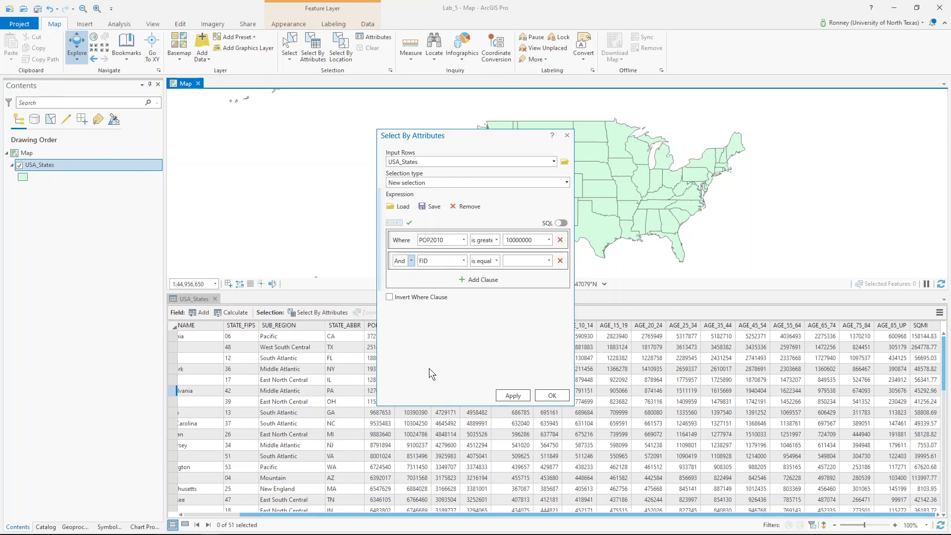
{"action": "left_click", "coordinate": [461, 261]}
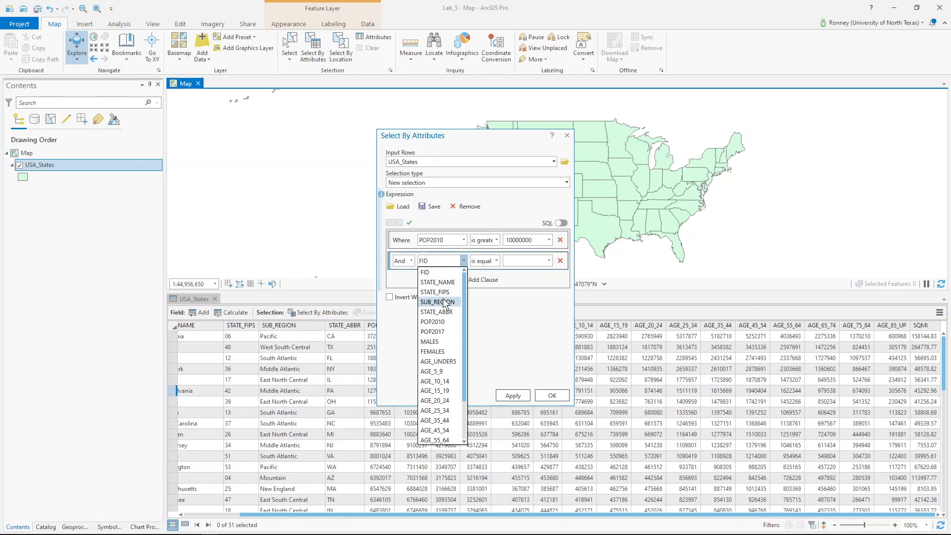
{"action": "left_click", "coordinate": [443, 300]}
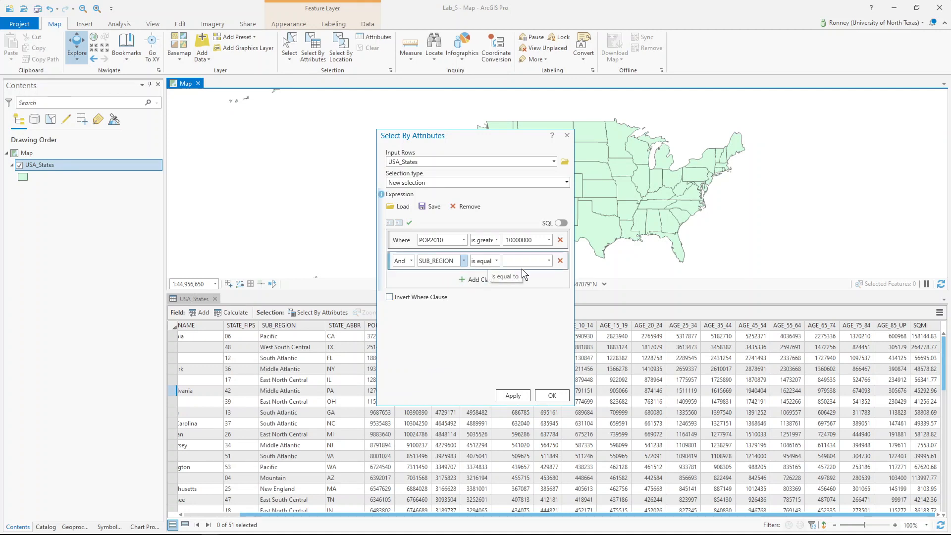
{"action": "left_click", "coordinate": [549, 260]}
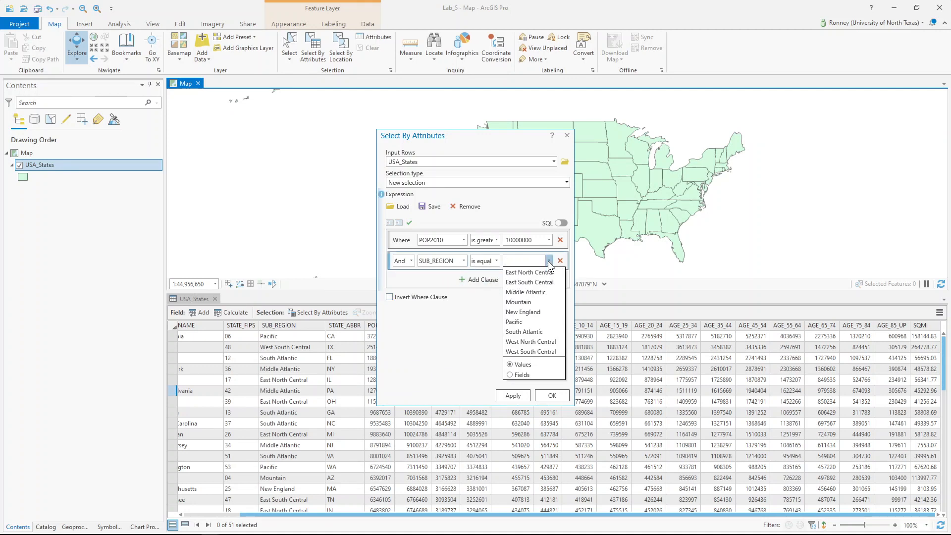
{"action": "left_click", "coordinate": [516, 321]}
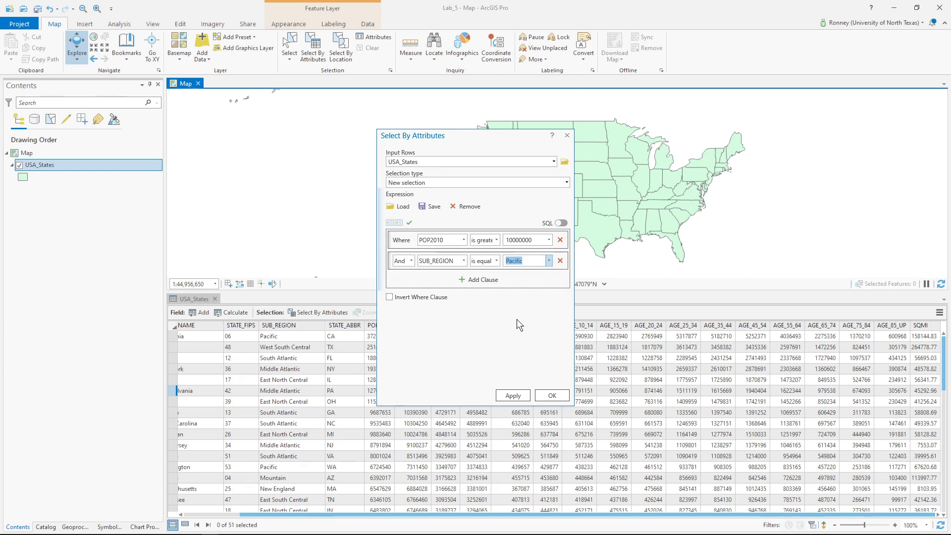
{"action": "left_click", "coordinate": [485, 323]}
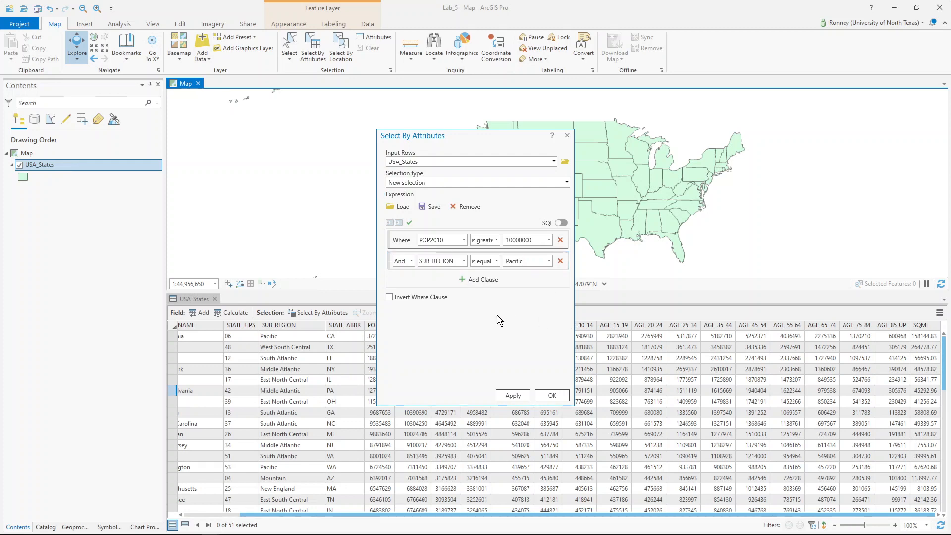
Apply the combined POP2010 and SUB_REGION selection to USA_States, close the dialog, and clear the selection
{"action": "left_click", "coordinate": [520, 400]}
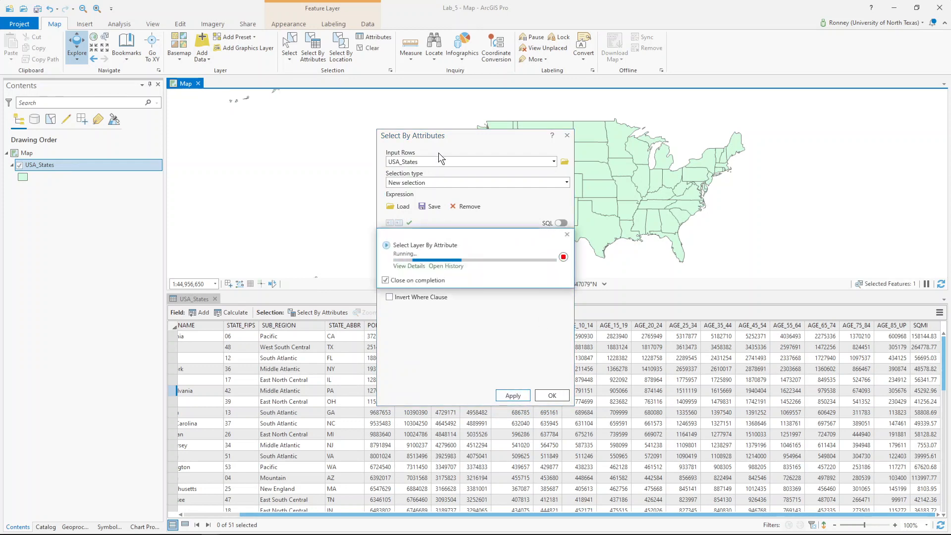
{"action": "left_click_drag", "start_coordinate": [439, 138], "coordinate": [655, 125]}
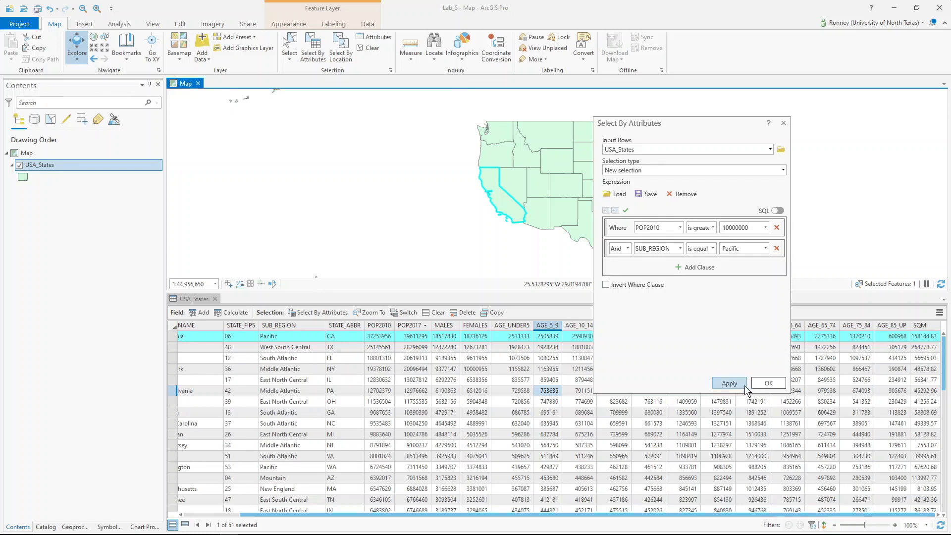
{"action": "left_click", "coordinate": [760, 384]}
{"action": "left_click", "coordinate": [439, 317]}
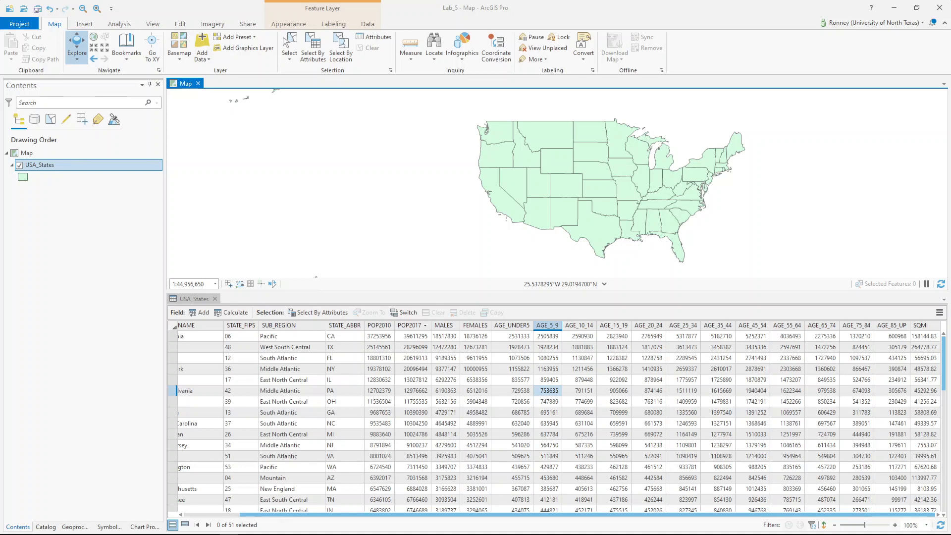
{"action": "left_click", "coordinate": [299, 311]}
{"action": "left_click", "coordinate": [320, 313]}
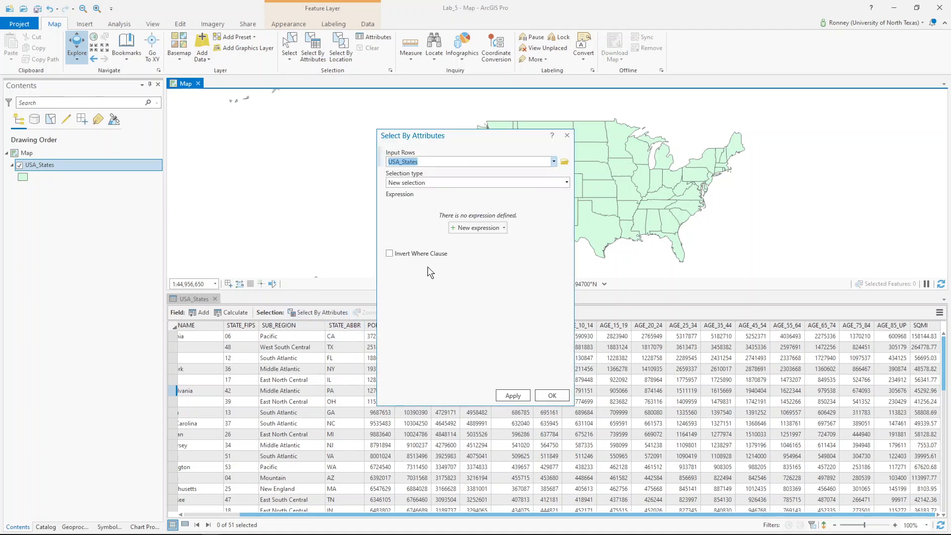
{"action": "left_click", "coordinate": [478, 226]}
{"action": "left_click", "coordinate": [478, 258]}
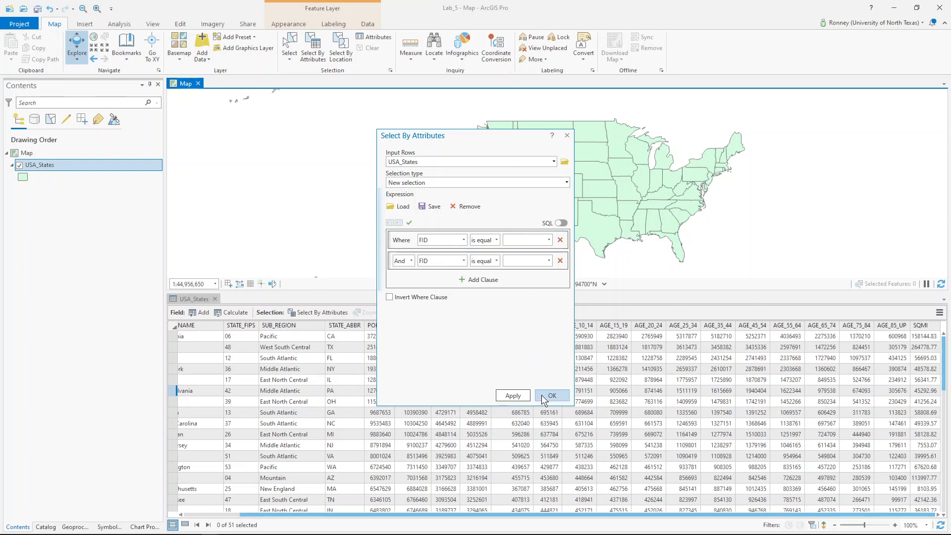
{"action": "left_click", "coordinate": [567, 136]}
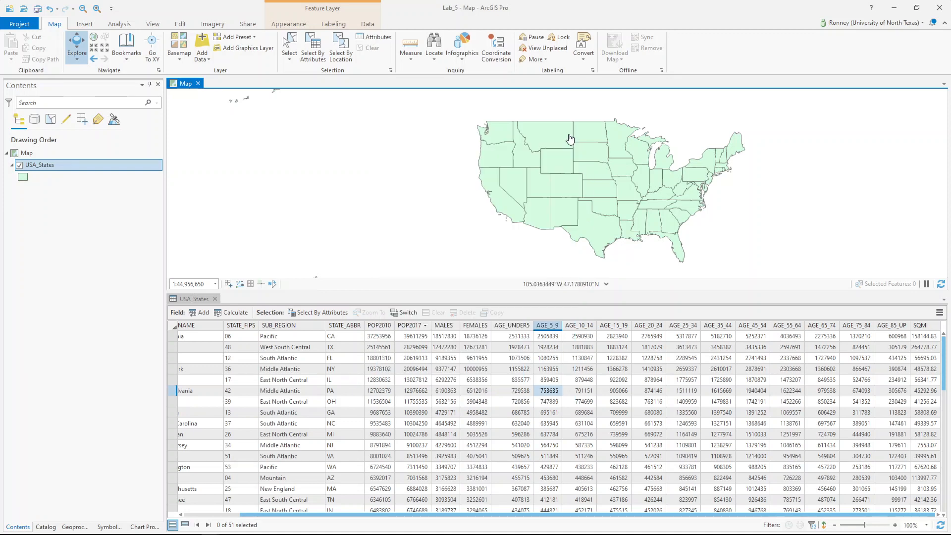
Examine the MALES and FEMALES columns in the USA_States attribute table
{"action": "left_click", "coordinate": [448, 325]}
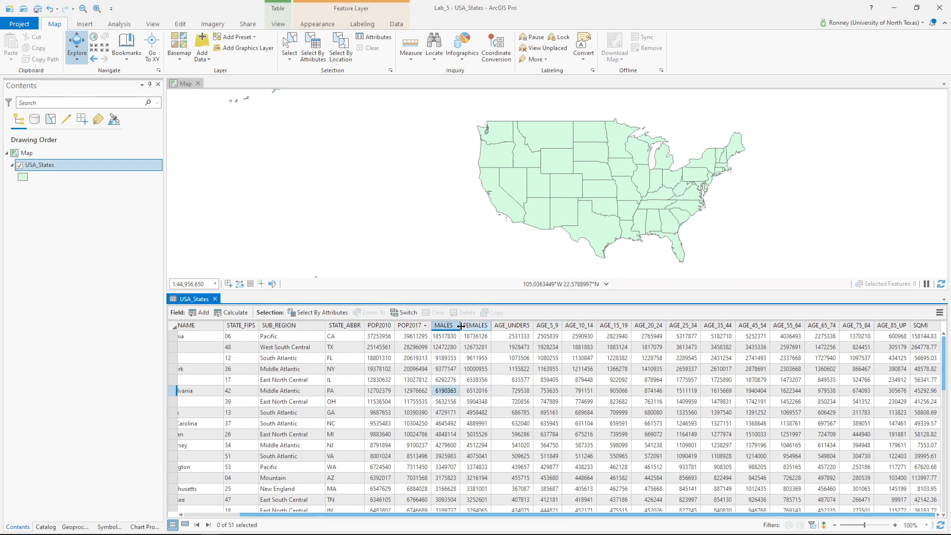
{"action": "left_click", "coordinate": [468, 328]}
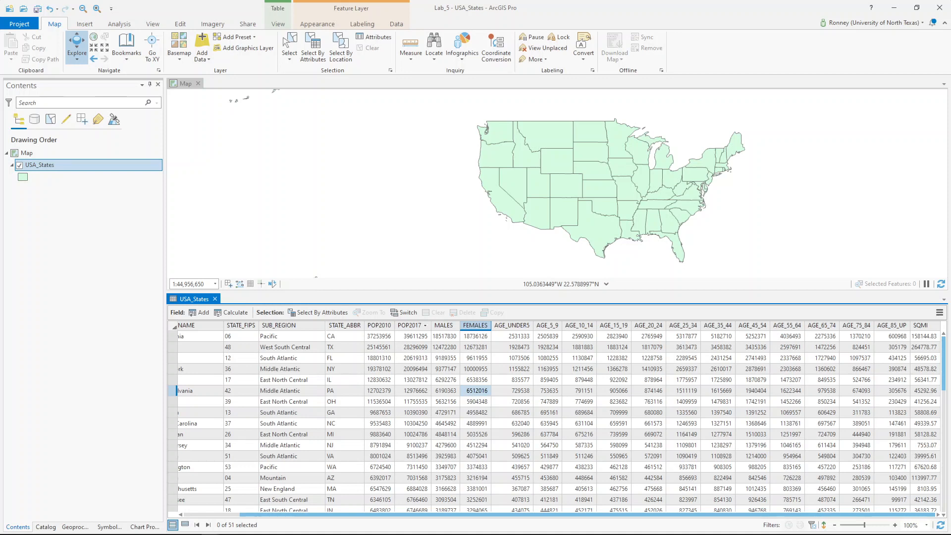
{"action": "left_click", "coordinate": [329, 313]}
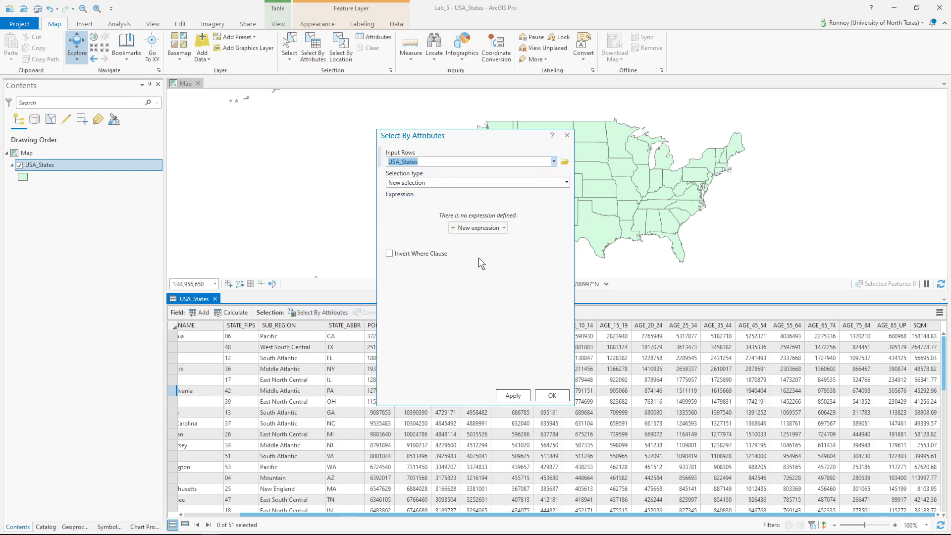
{"action": "left_click", "coordinate": [475, 227]}
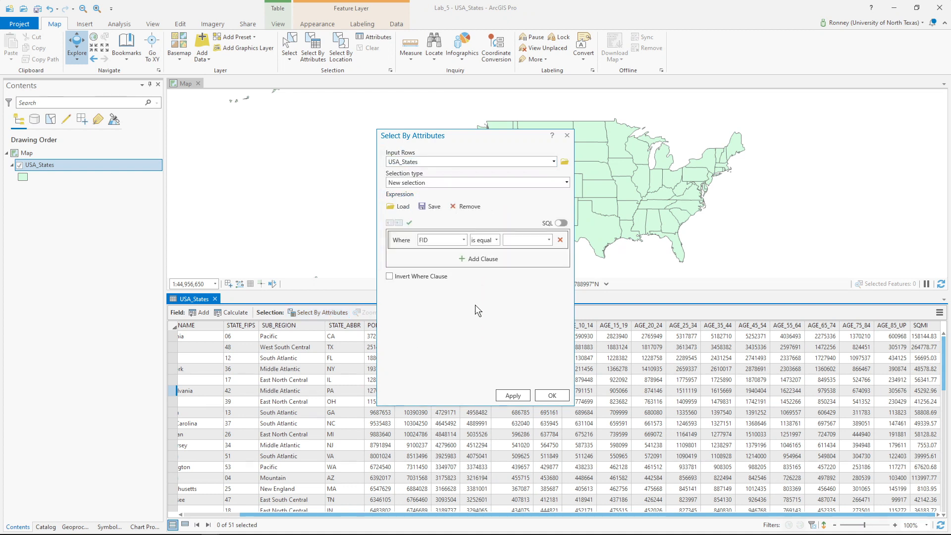
{"action": "left_click", "coordinate": [464, 240]}
{"action": "left_click", "coordinate": [464, 241]}
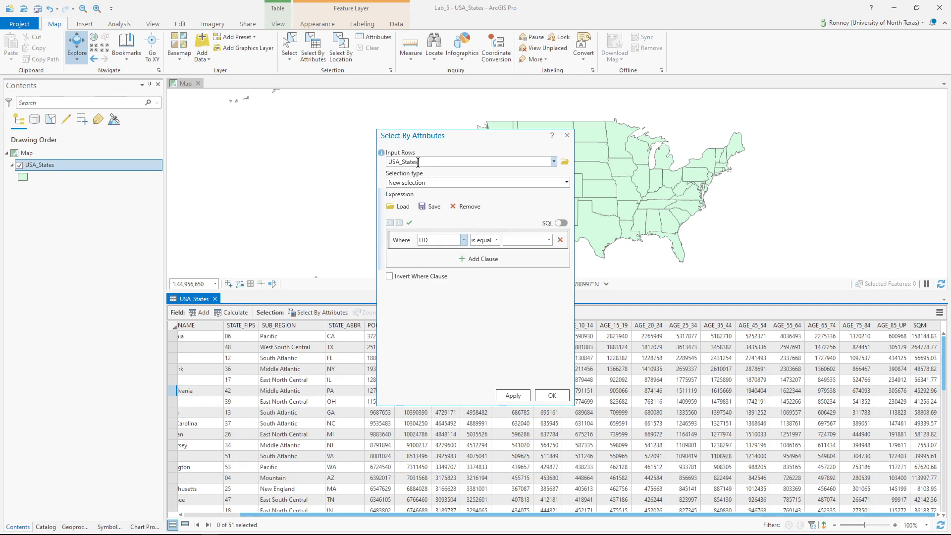
{"action": "left_click", "coordinate": [463, 240]}
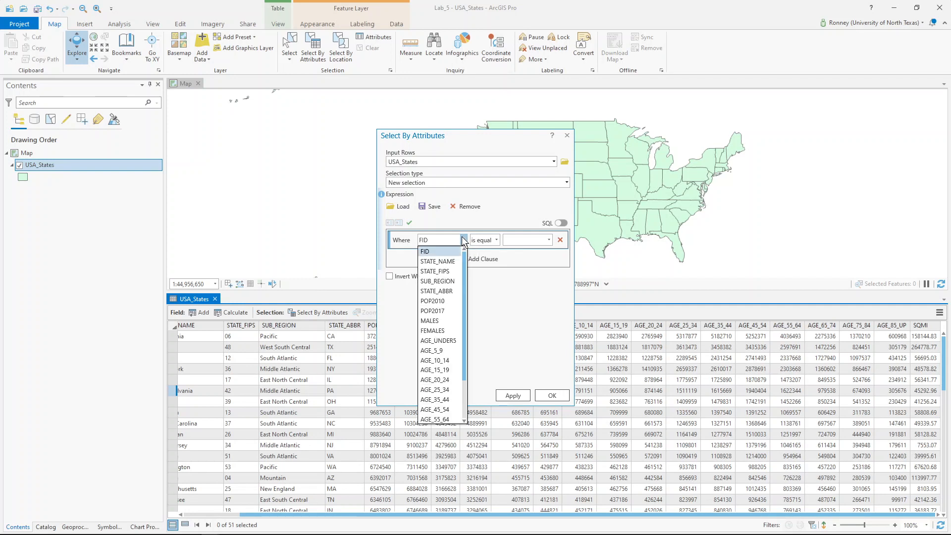
{"action": "left_click", "coordinate": [433, 311]}
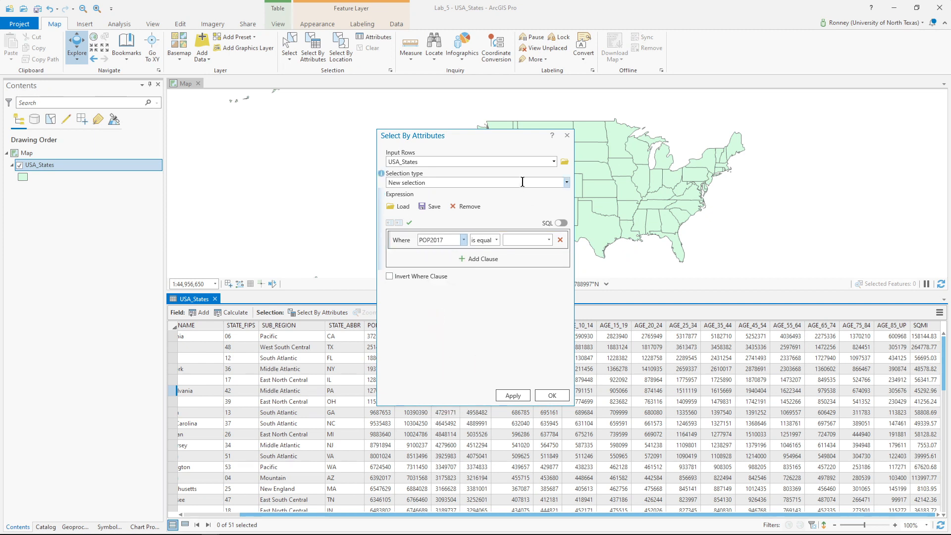
{"action": "left_click", "coordinate": [567, 135]}
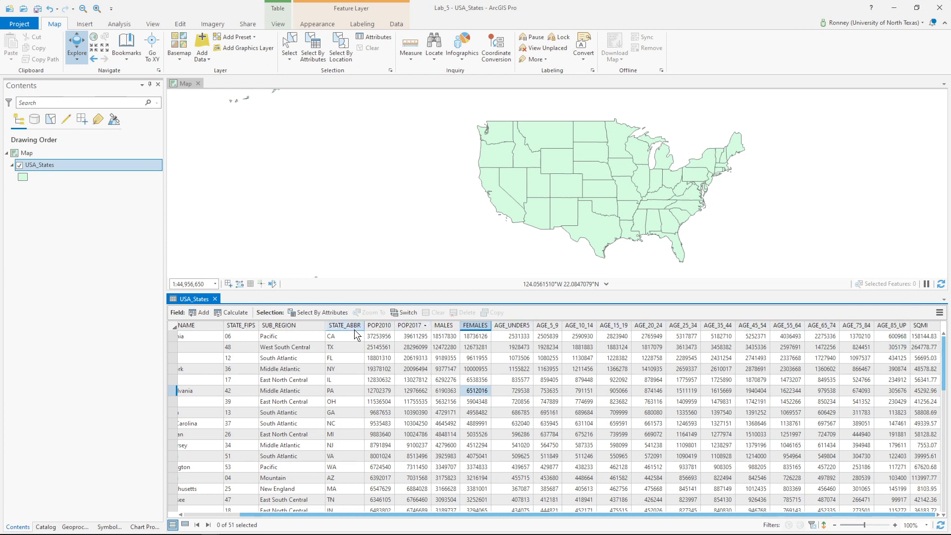
Add a Float field named pct_child5 to the USA_States table, save the change, and close the Fields view
{"action": "left_click", "coordinate": [501, 329]}
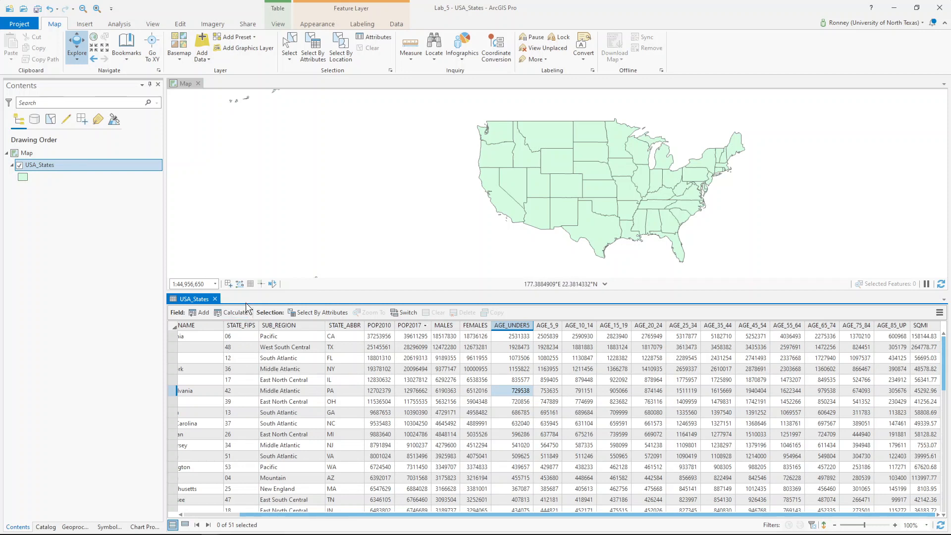
{"action": "left_click", "coordinate": [196, 316]}
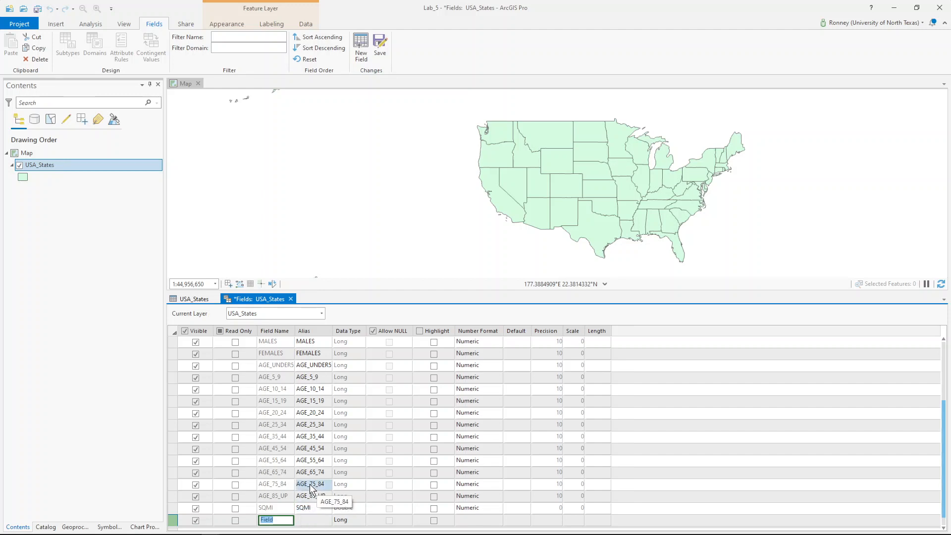
{"action": "type", "text": "pct_child5"}
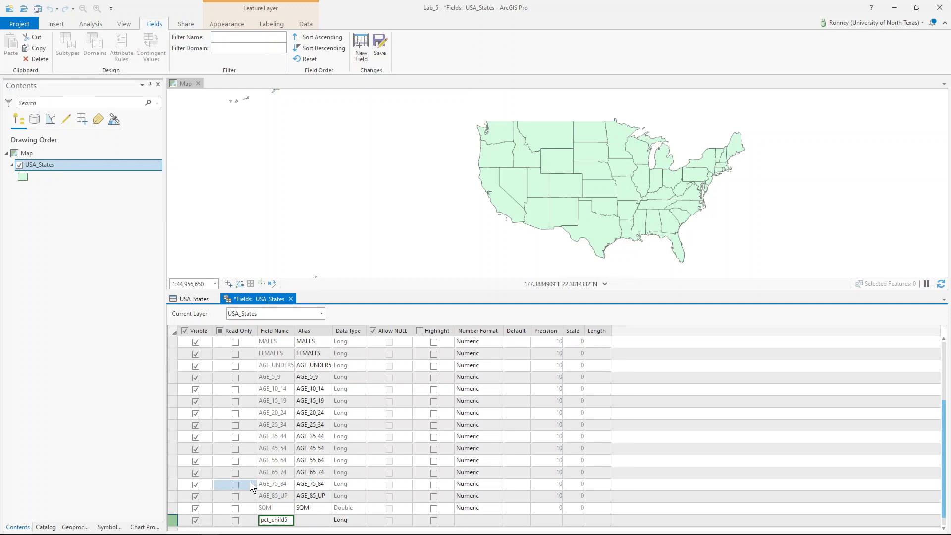
{"action": "key", "text": "Tab"}
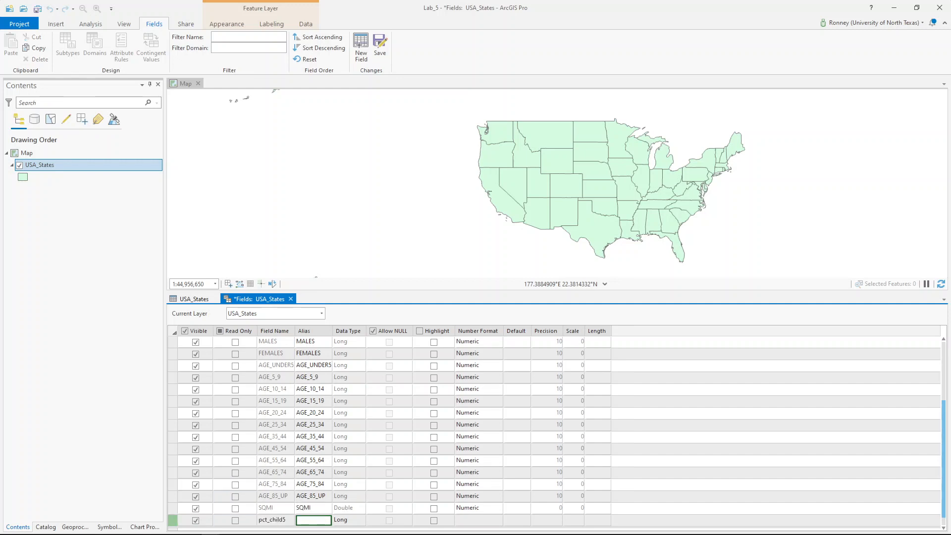
{"action": "left_click", "coordinate": [354, 520]}
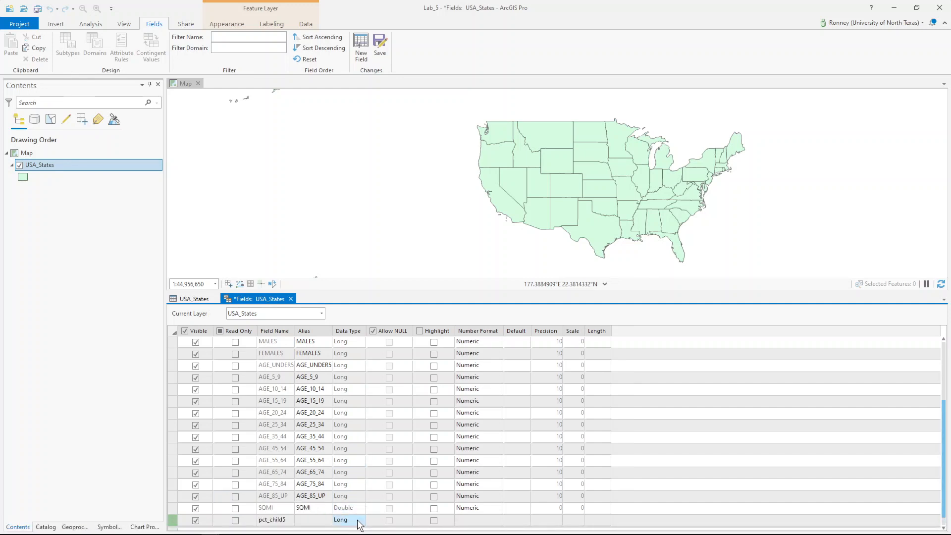
{"action": "left_click", "coordinate": [357, 520]}
{"action": "left_click", "coordinate": [355, 483]}
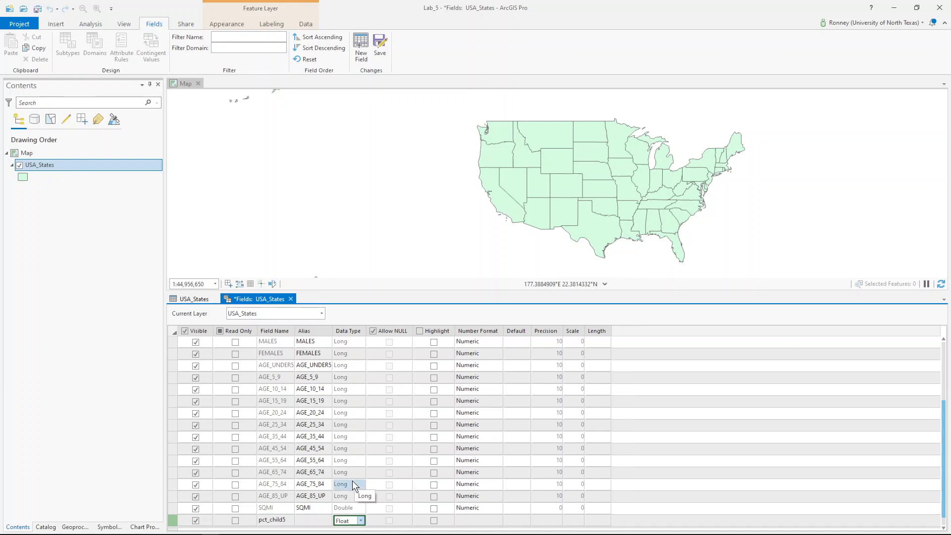
{"action": "left_click", "coordinate": [381, 44]}
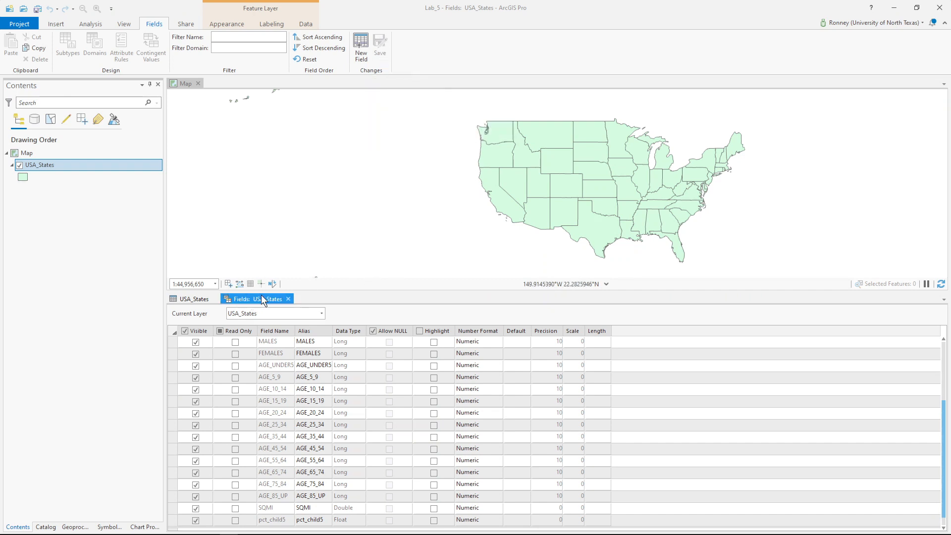
{"action": "left_click", "coordinate": [287, 298]}
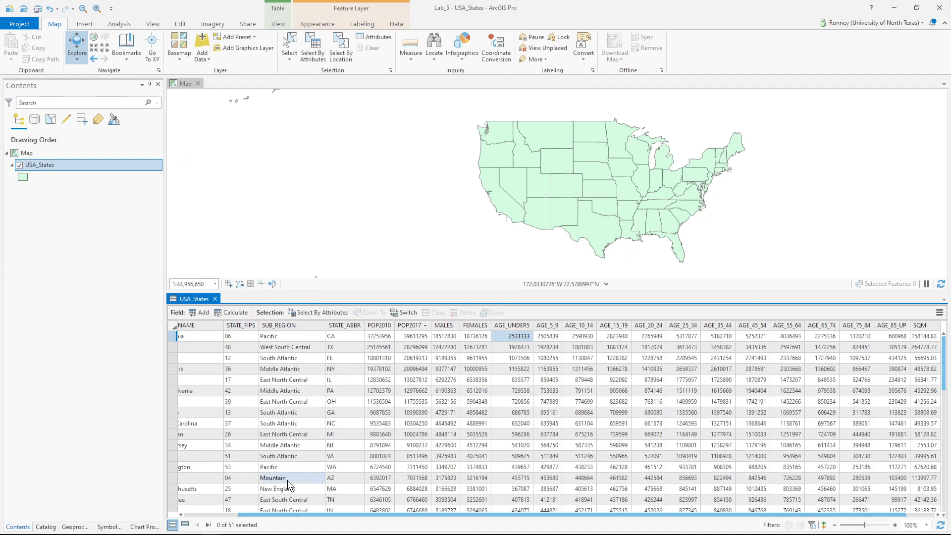
Open Calculate Field for the new pct_child5 column in the USA_States attribute table
{"action": "left_click_drag", "start_coordinate": [274, 515], "coordinate": [220, 515]}
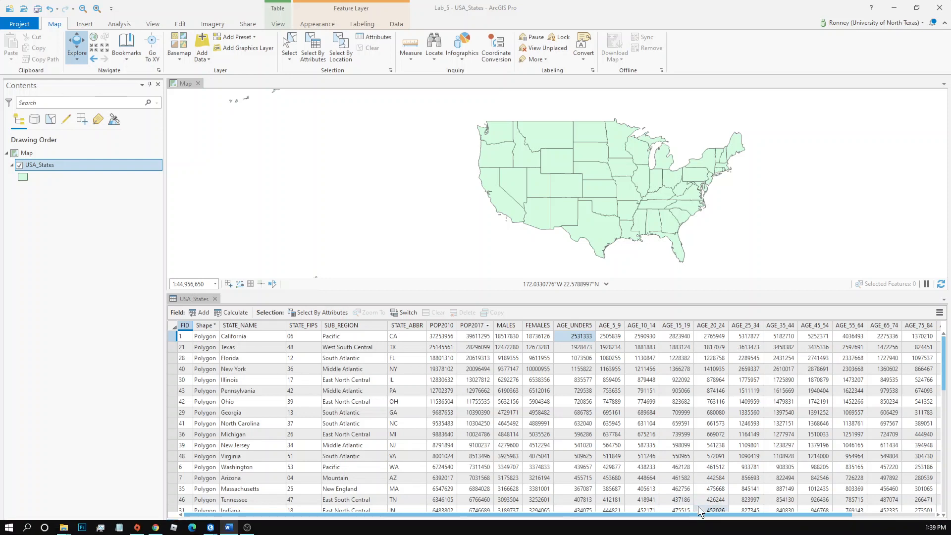
{"action": "left_click_drag", "start_coordinate": [703, 514], "coordinate": [788, 515]}
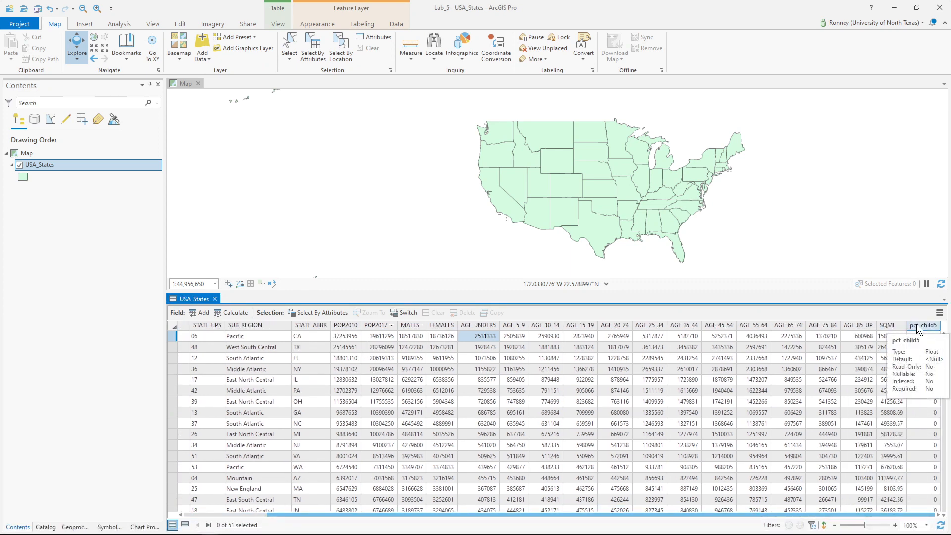
{"action": "right_click", "coordinate": [916, 325]}
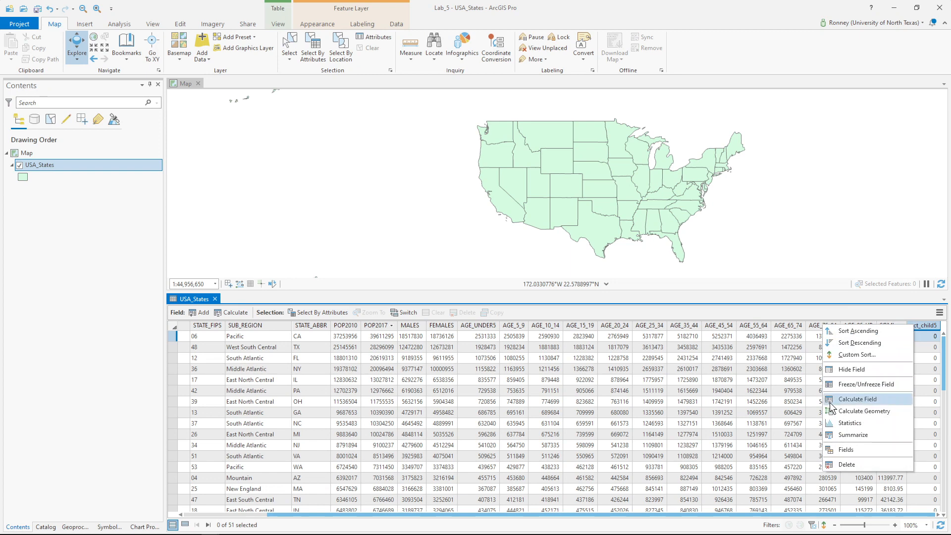
{"action": "left_click", "coordinate": [848, 400]}
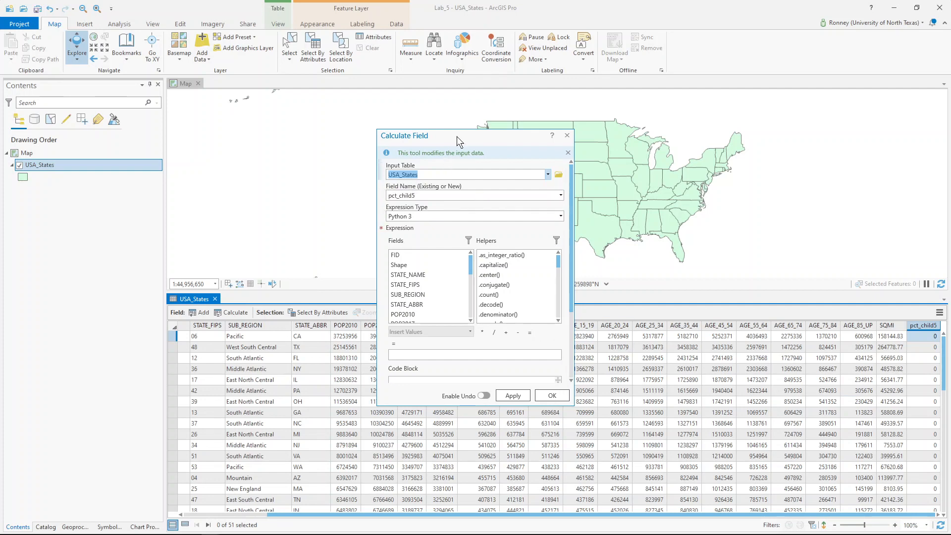
{"action": "left_click_drag", "start_coordinate": [462, 135], "coordinate": [704, 20]}
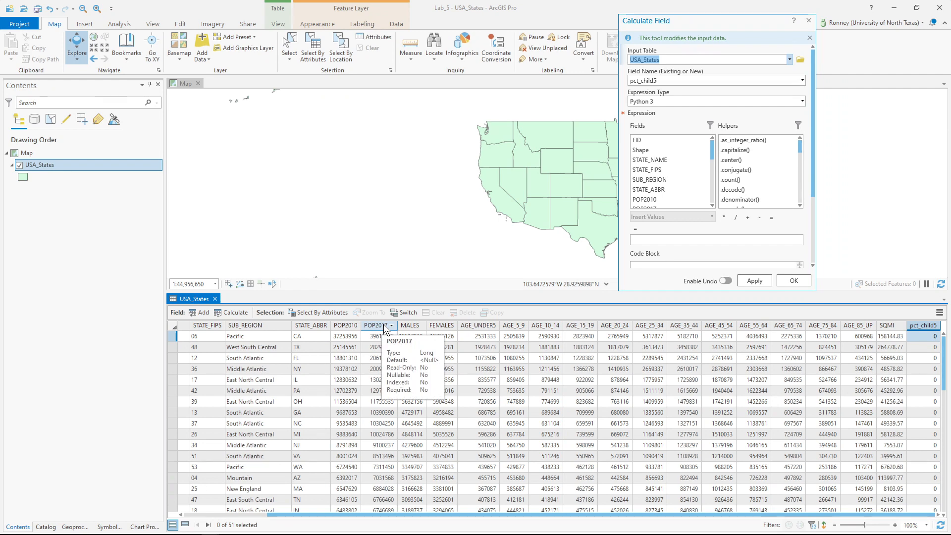
{"action": "left_click_drag", "start_coordinate": [753, 22], "coordinate": [536, 101]}
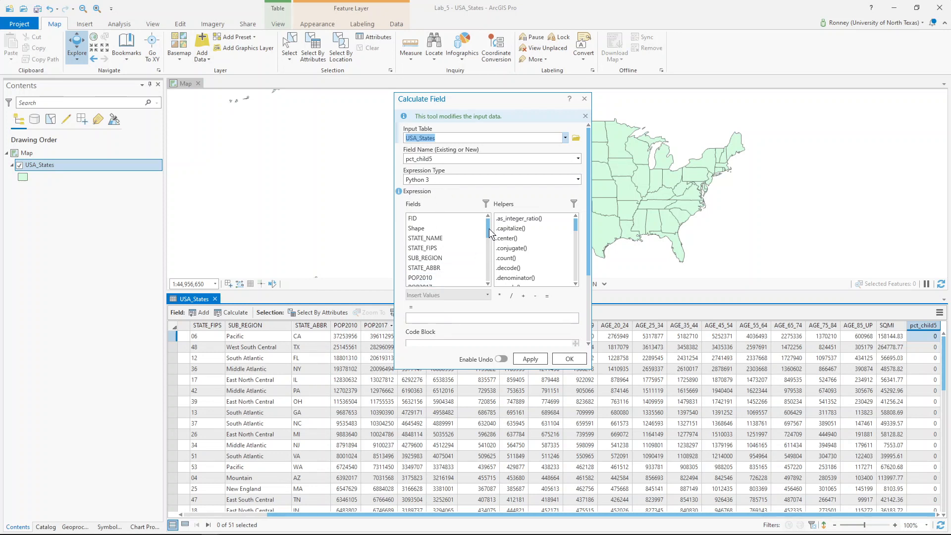
Build the pct_child5 expression as !AGE_UNDER5! / !POP2017! * 100
{"action": "left_click_drag", "start_coordinate": [489, 229], "coordinate": [490, 256]}
{"action": "left_click", "coordinate": [440, 239]}
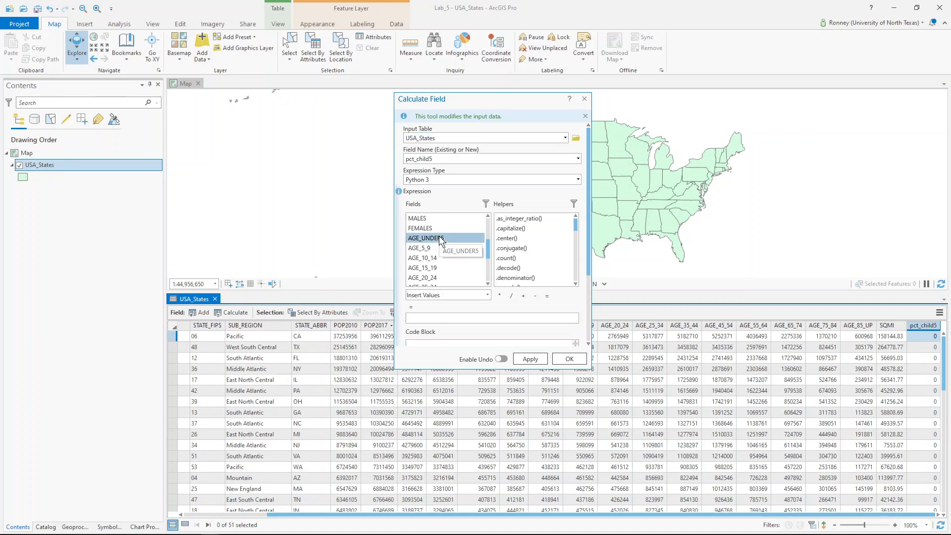
{"action": "double_click", "coordinate": [433, 239]}
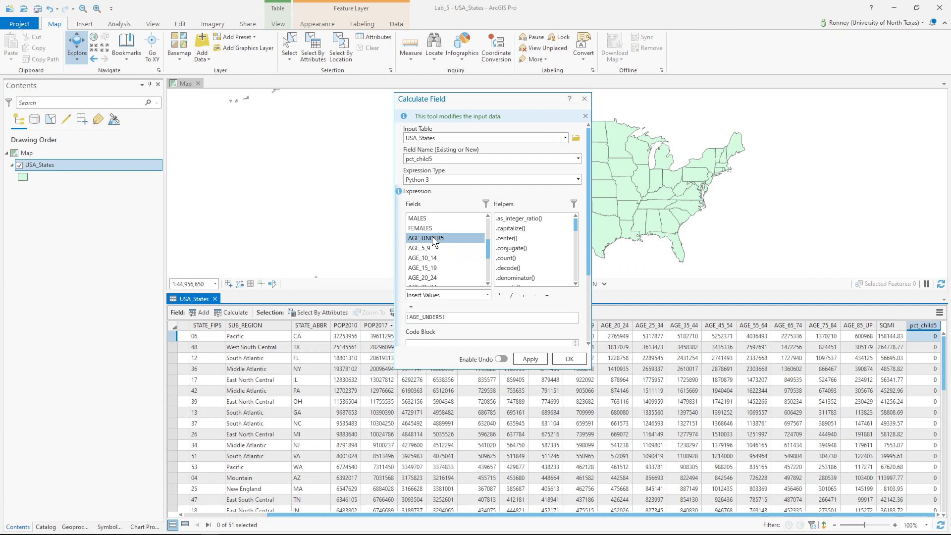
{"action": "left_click", "coordinate": [512, 297]}
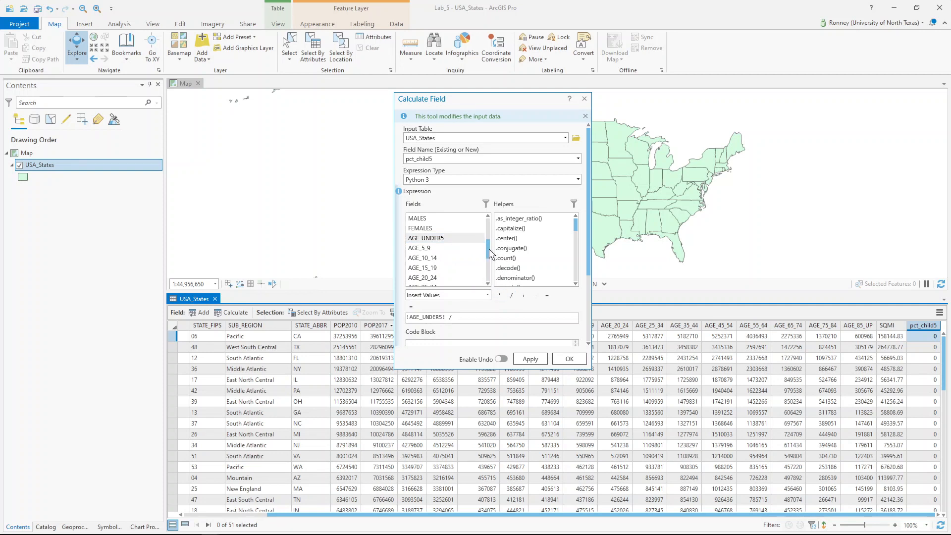
{"action": "left_click_drag", "start_coordinate": [490, 250], "coordinate": [490, 237]}
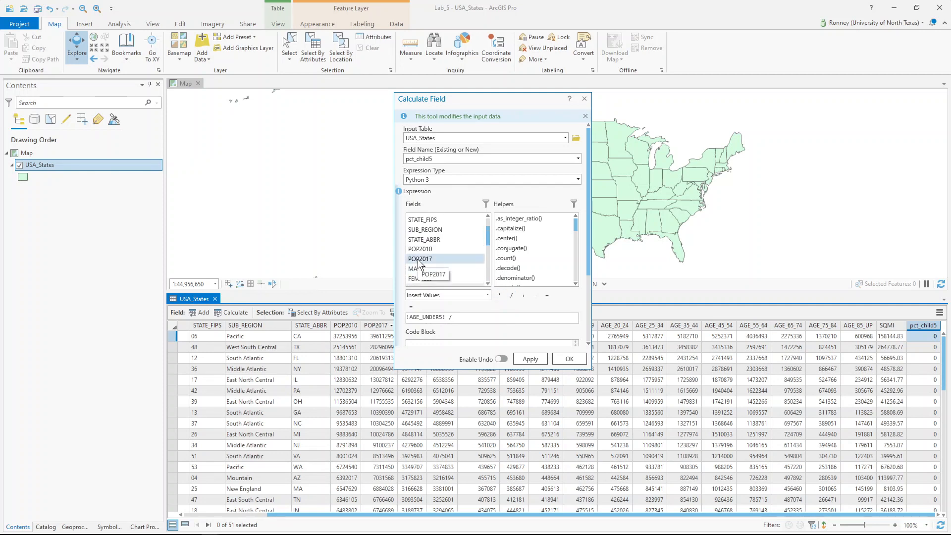
{"action": "double_click", "coordinate": [421, 260]}
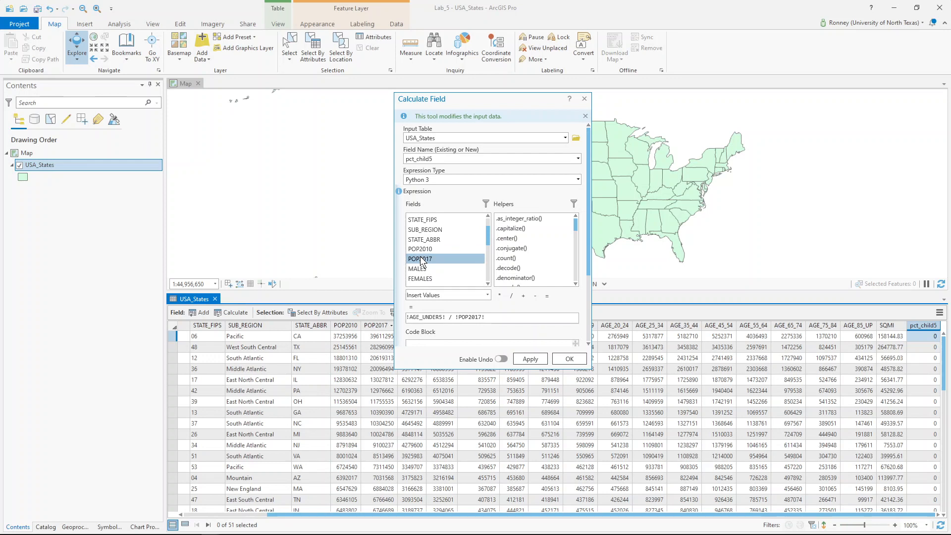
{"action": "left_click", "coordinate": [500, 296]}
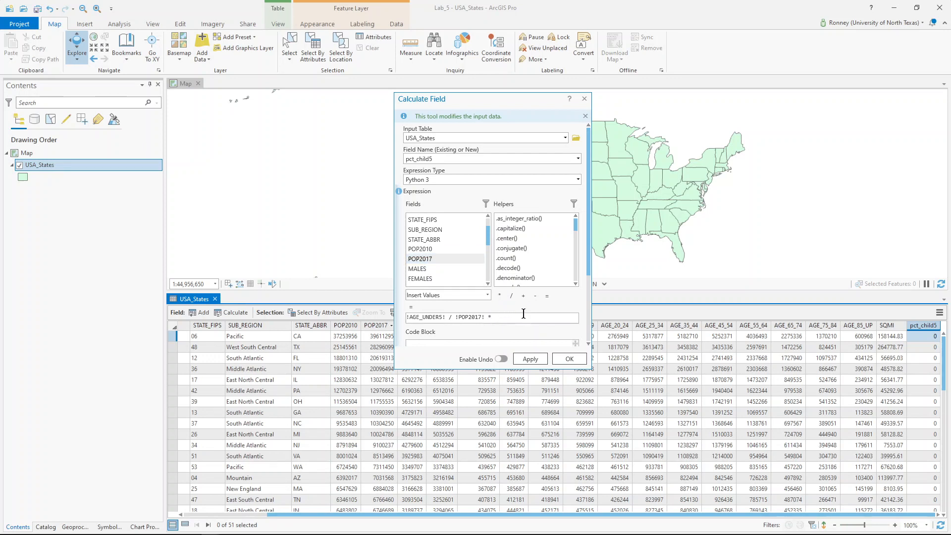
{"action": "type", "text": "100"}
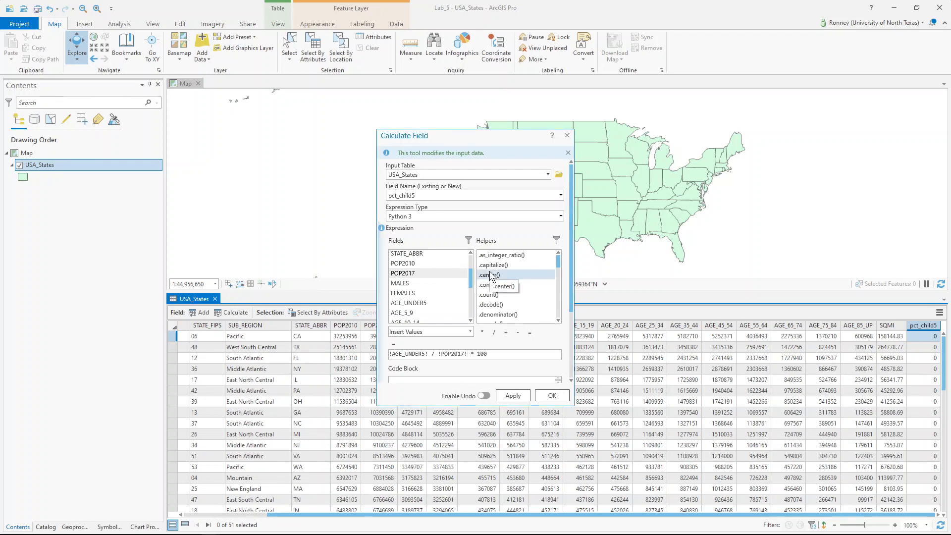
Try parentheses around !AGE_UNDER5! / !POP2017! in the pct_child5 expression and remove them again
{"action": "type", "text": ")"}
{"action": "type", "text": "("}
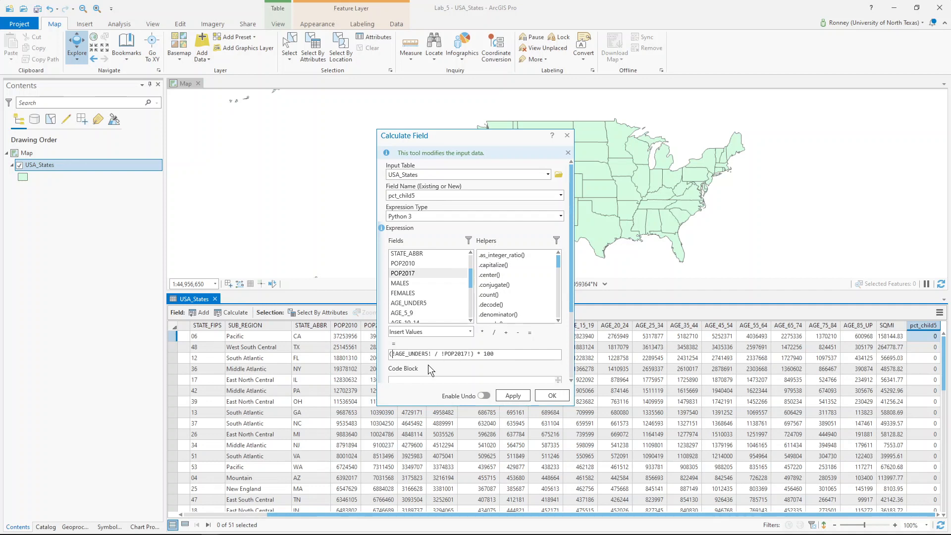
{"action": "left_click", "coordinate": [392, 355]}
{"action": "key", "text": "BackSpace"}
{"action": "left_click", "coordinate": [471, 353]}
{"action": "key", "text": "BackSpace"}
Run the field calculation for pct_child5 on the USA_States table
{"action": "left_click", "coordinate": [550, 395]}
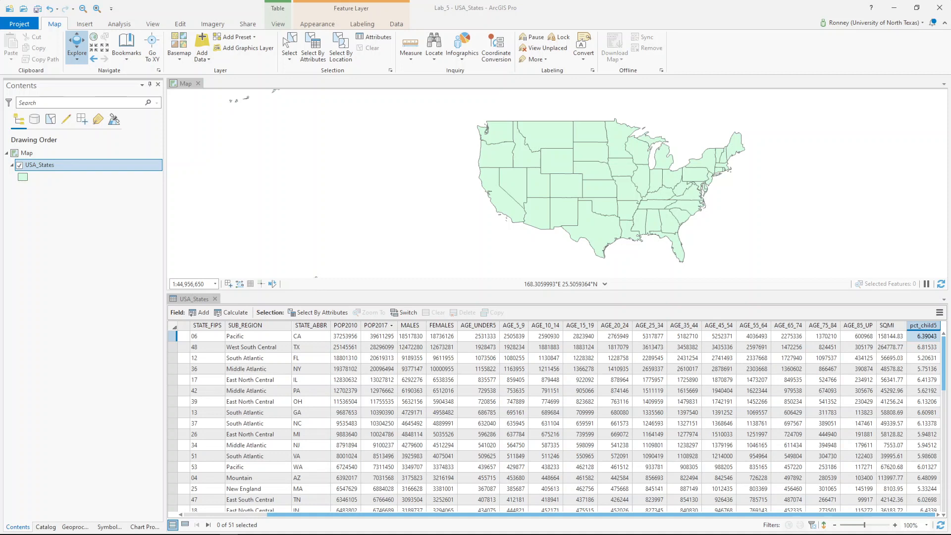
{"action": "right_click", "coordinate": [912, 329]}
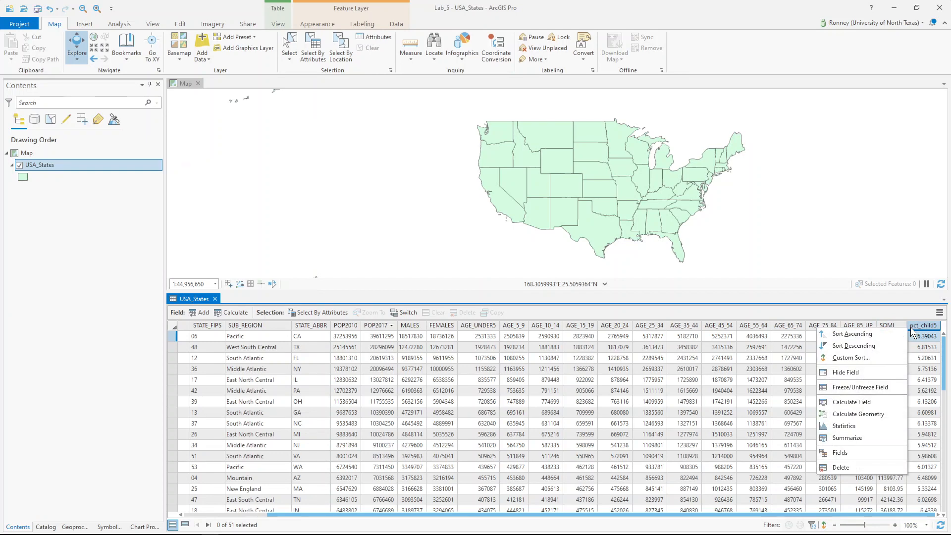
{"action": "left_click", "coordinate": [881, 178]}
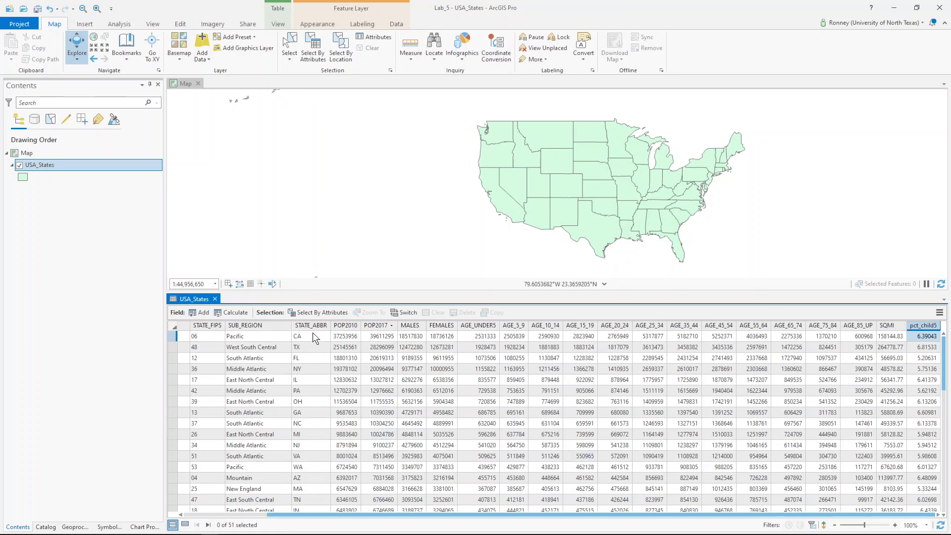
{"action": "left_click", "coordinate": [321, 311]}
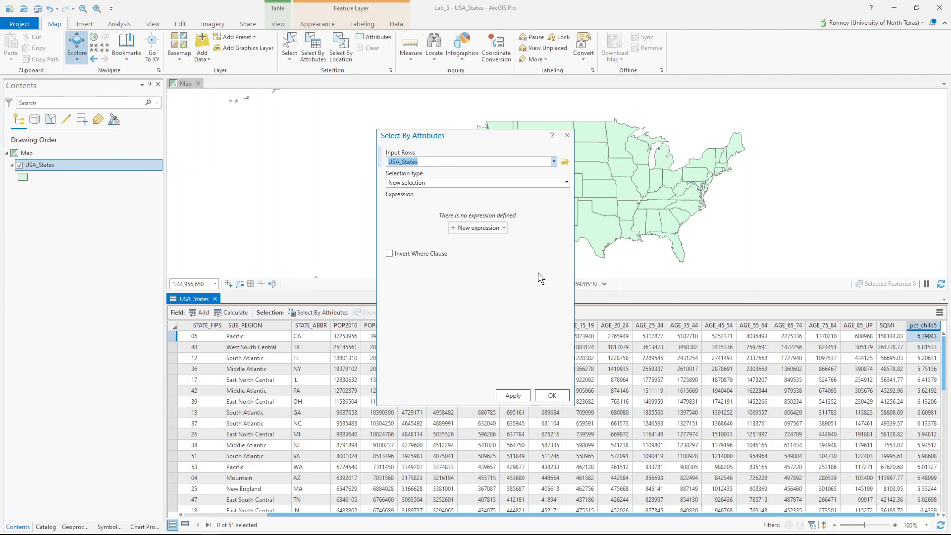
{"action": "left_click", "coordinate": [473, 226]}
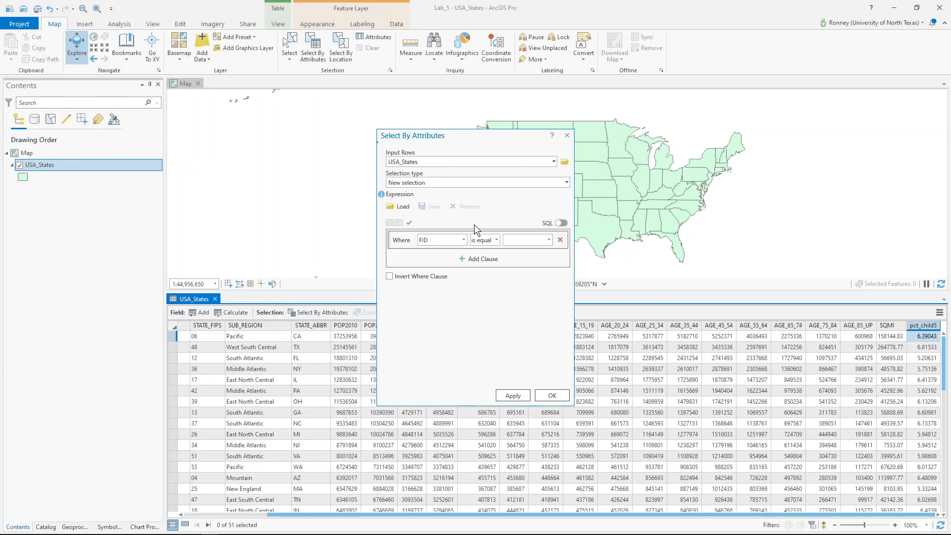
{"action": "left_click", "coordinate": [475, 256]}
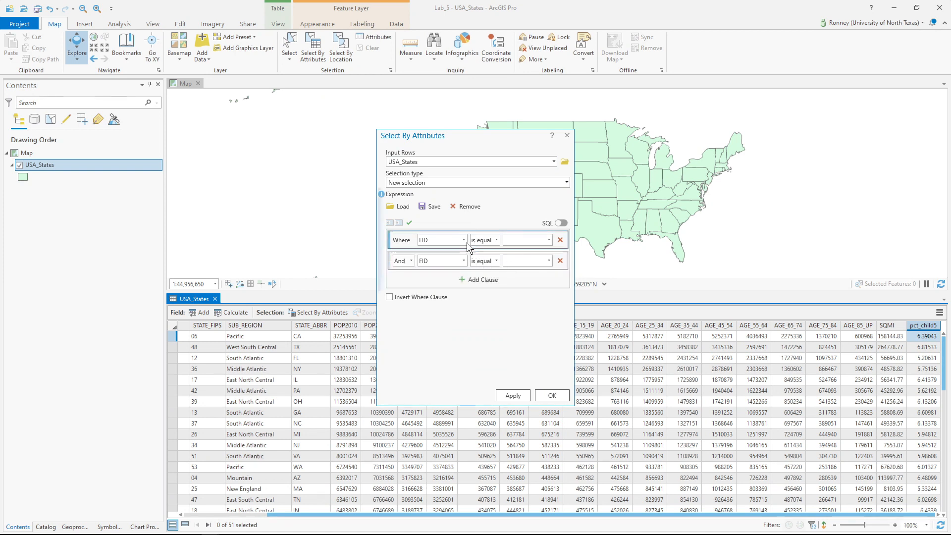
{"action": "left_click", "coordinate": [464, 240]}
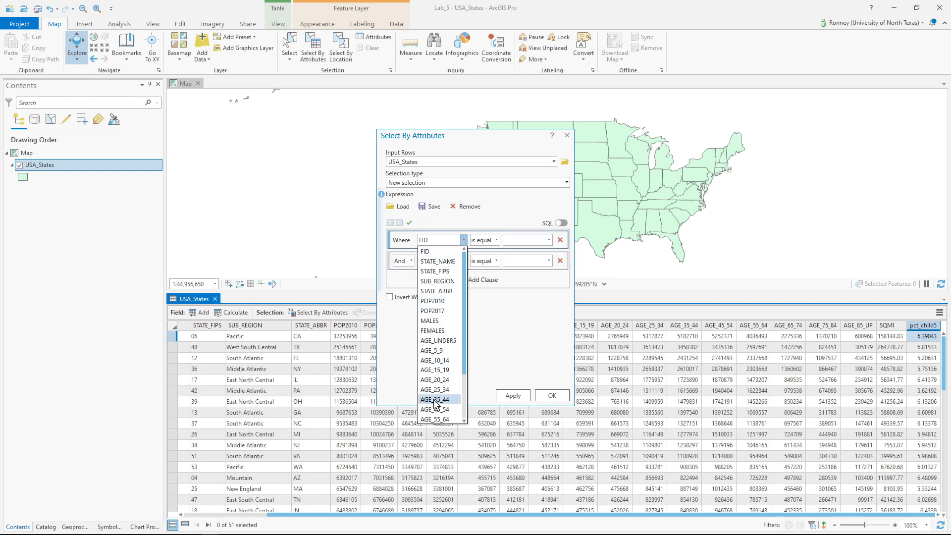
{"action": "scroll", "coordinate": [436, 312], "scroll_direction": "down", "scroll_amount": 5}
{"action": "left_click", "coordinate": [436, 416]}
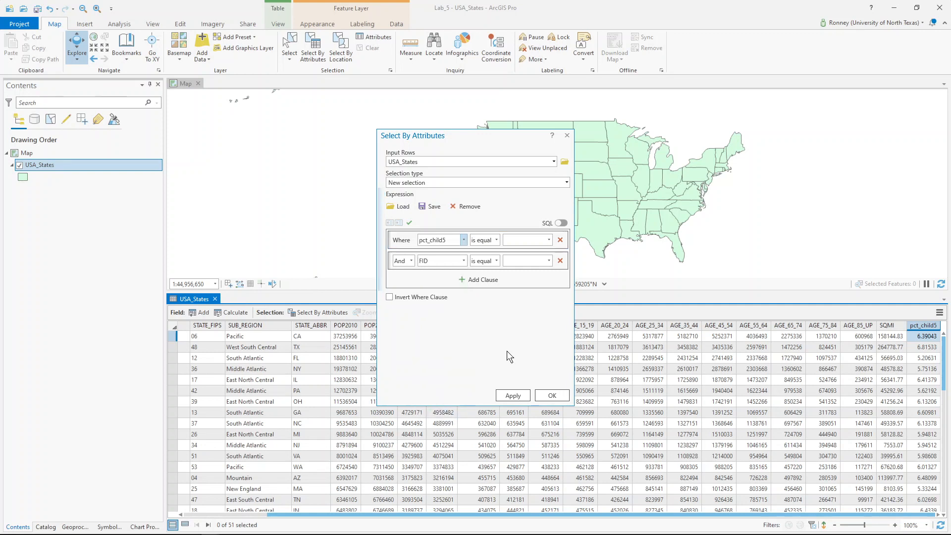
{"action": "left_click", "coordinate": [489, 241]}
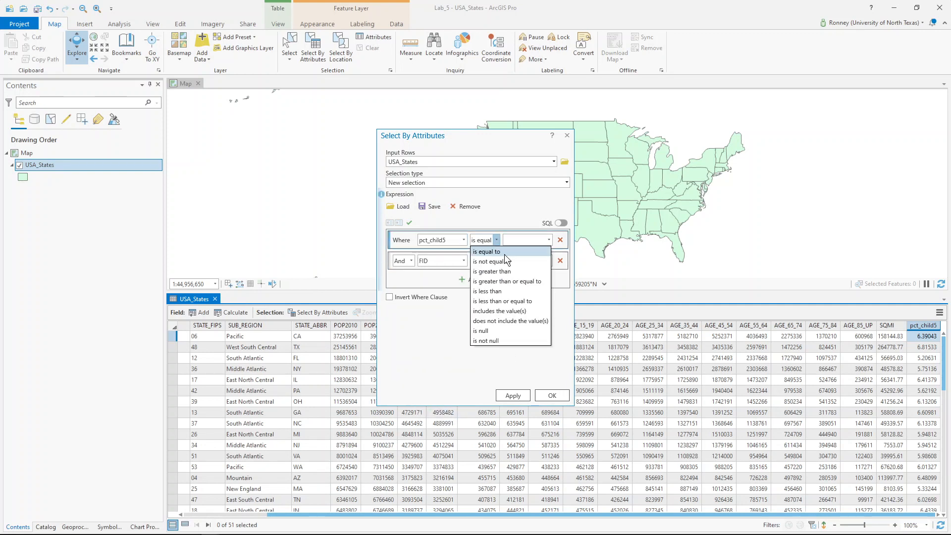
{"action": "left_click", "coordinate": [495, 291]}
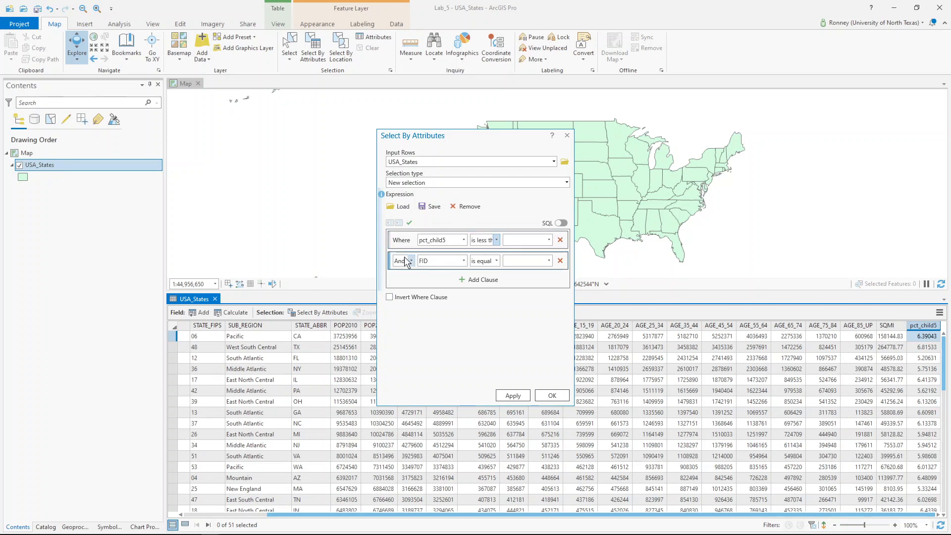
{"action": "left_click", "coordinate": [438, 261]}
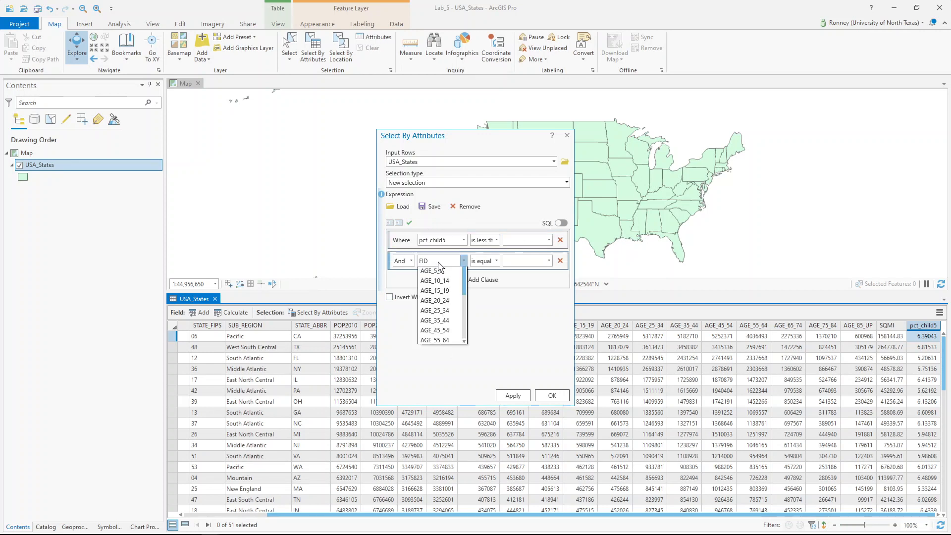
{"action": "left_click", "coordinate": [445, 332]}
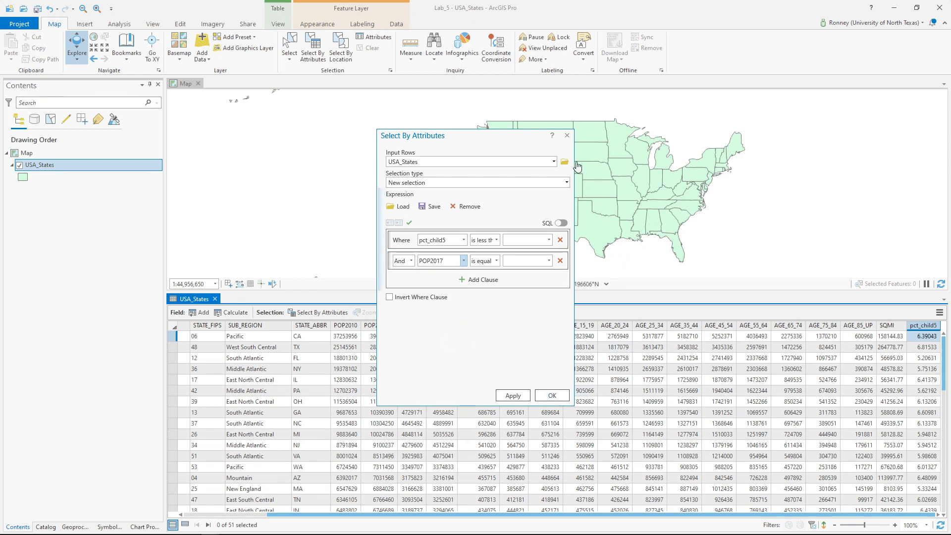
{"action": "left_click", "coordinate": [567, 135]}
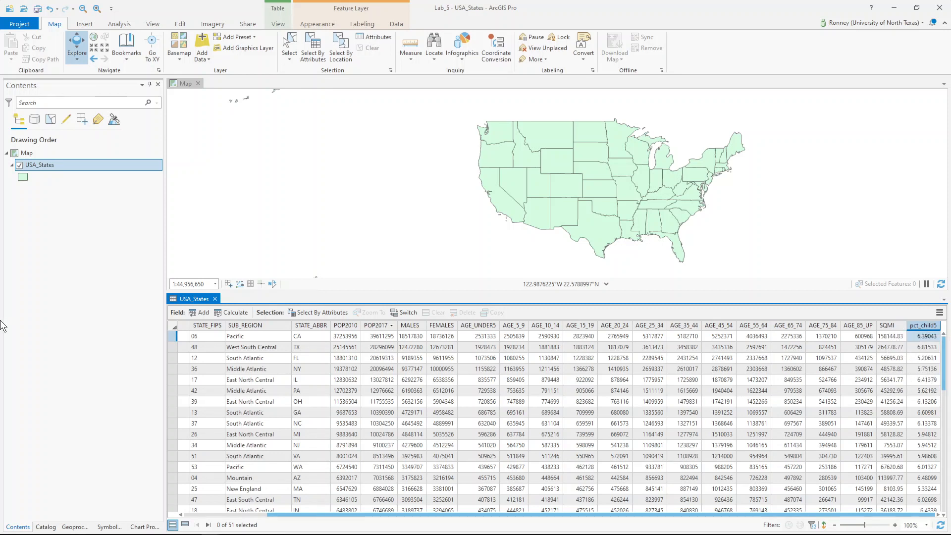
Add a Float field named popdens to the USA_States table, save the change, and close the Fields view
{"action": "left_click", "coordinate": [193, 317]}
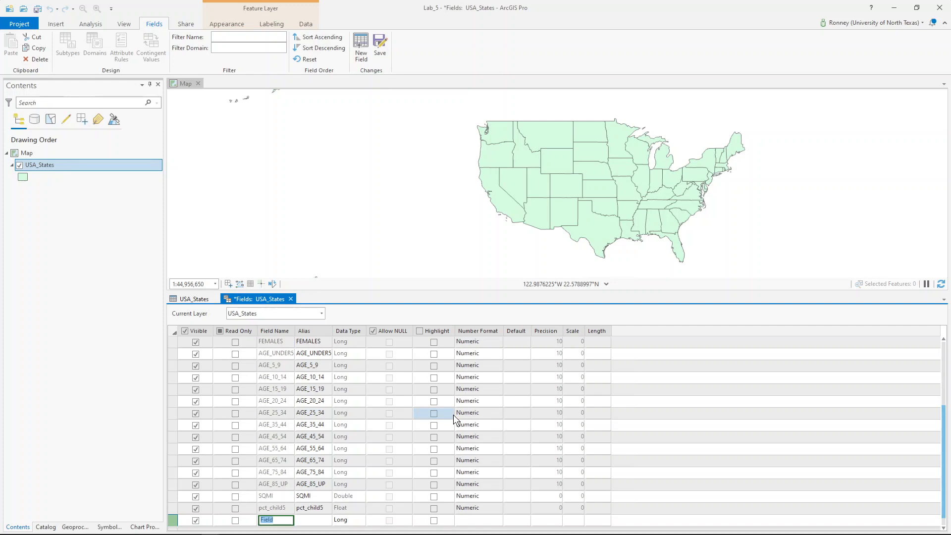
{"action": "type", "text": "popdens"}
{"action": "key", "text": "Tab"}
{"action": "key", "text": "Tab"}
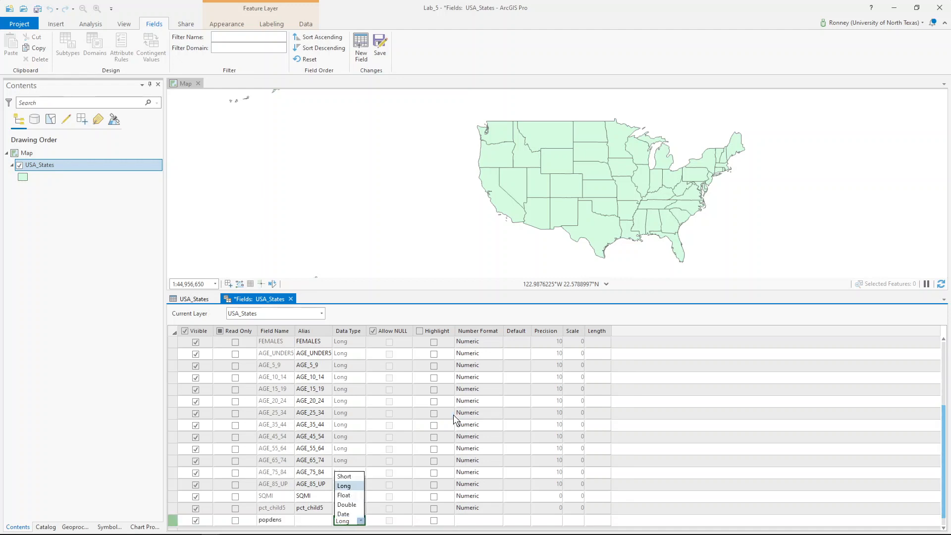
{"action": "key", "text": "Down"}
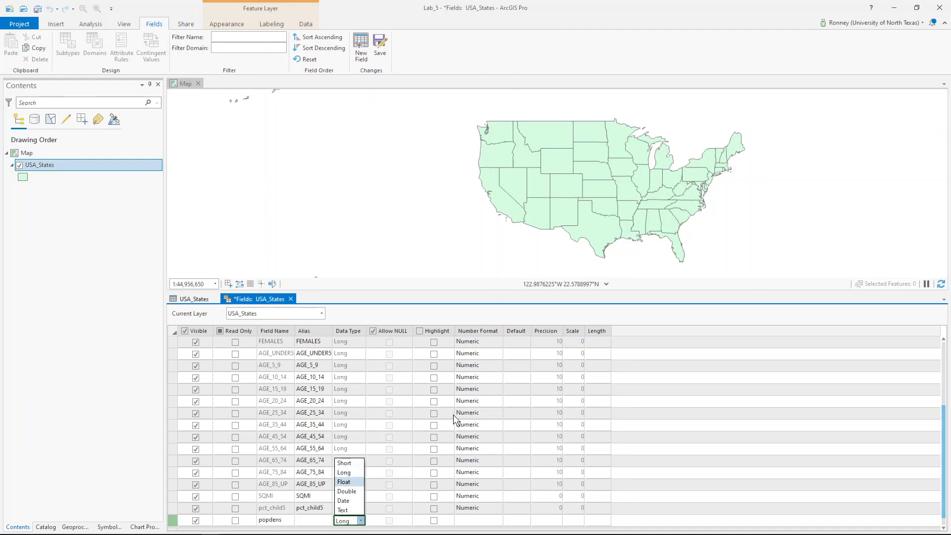
{"action": "key", "text": "Return"}
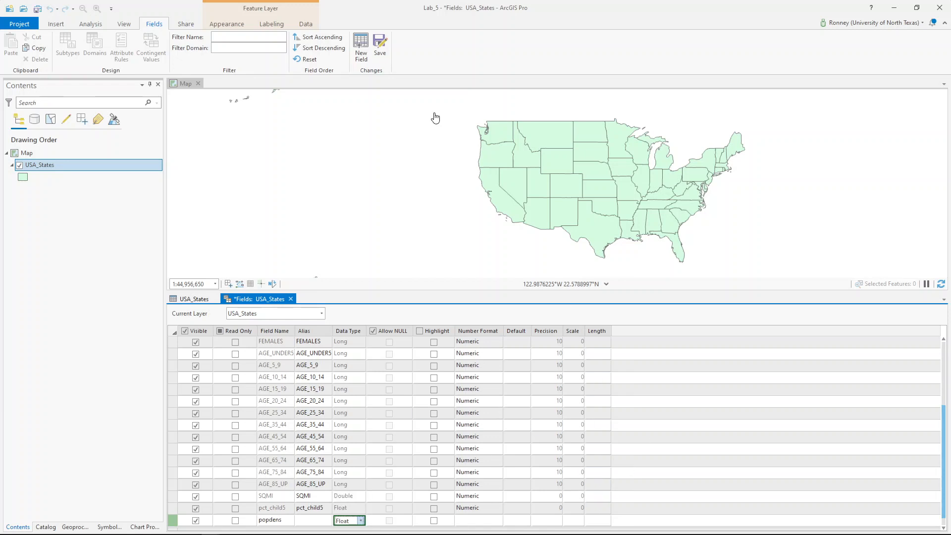
{"action": "left_click", "coordinate": [380, 45]}
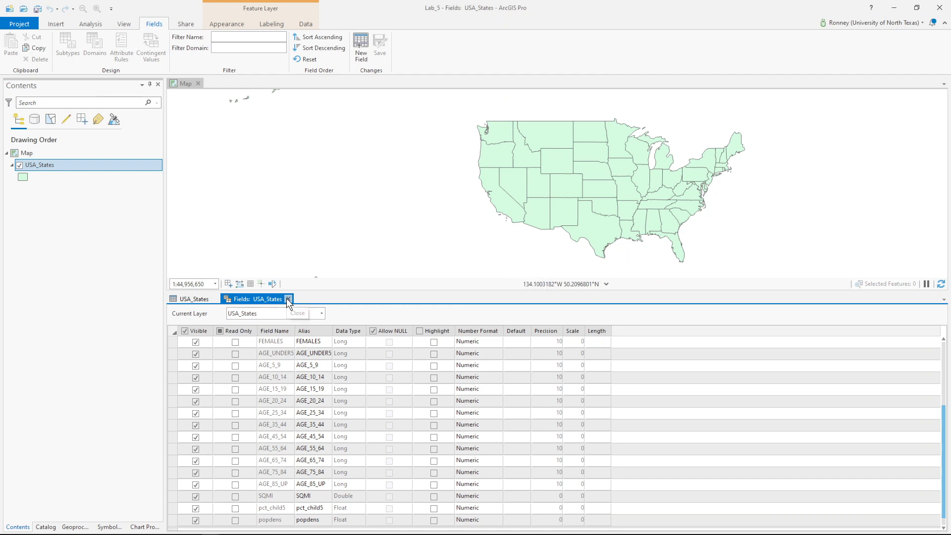
{"action": "left_click", "coordinate": [287, 299]}
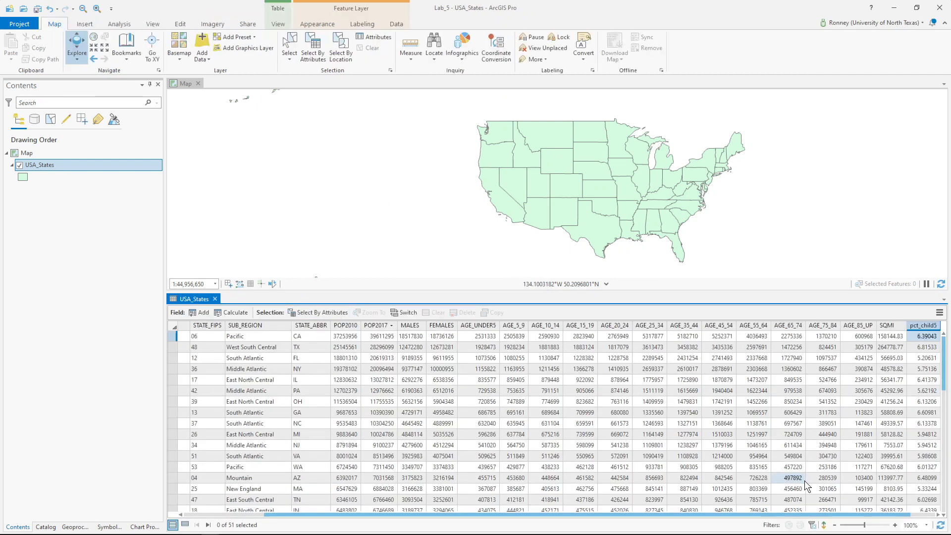
{"action": "left_click_drag", "start_coordinate": [803, 510], "coordinate": [933, 515]}
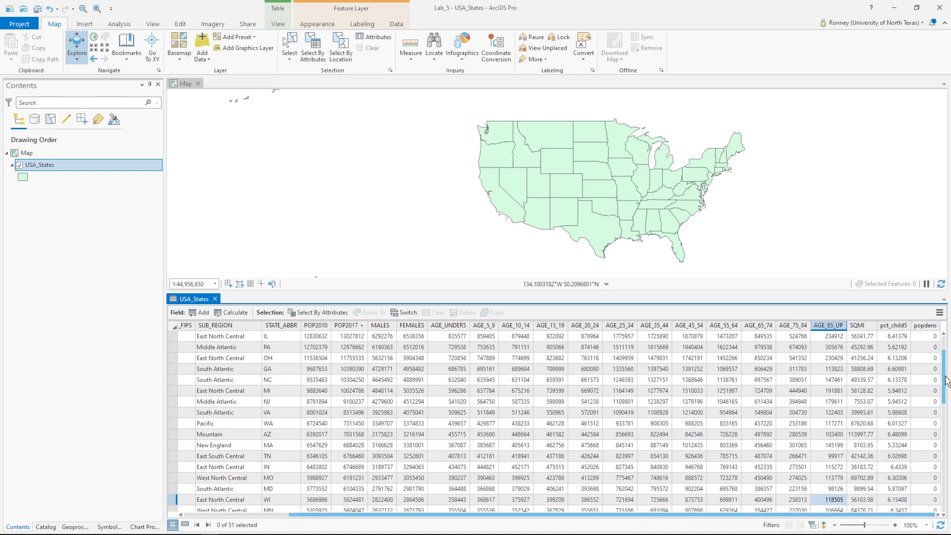
{"action": "left_click_drag", "start_coordinate": [943, 358], "coordinate": [943, 340]}
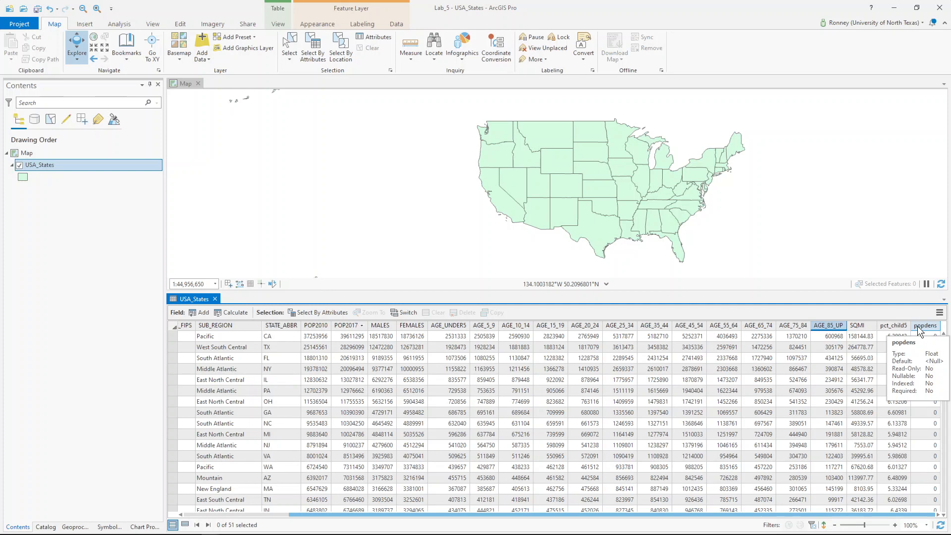
{"action": "right_click", "coordinate": [922, 329]}
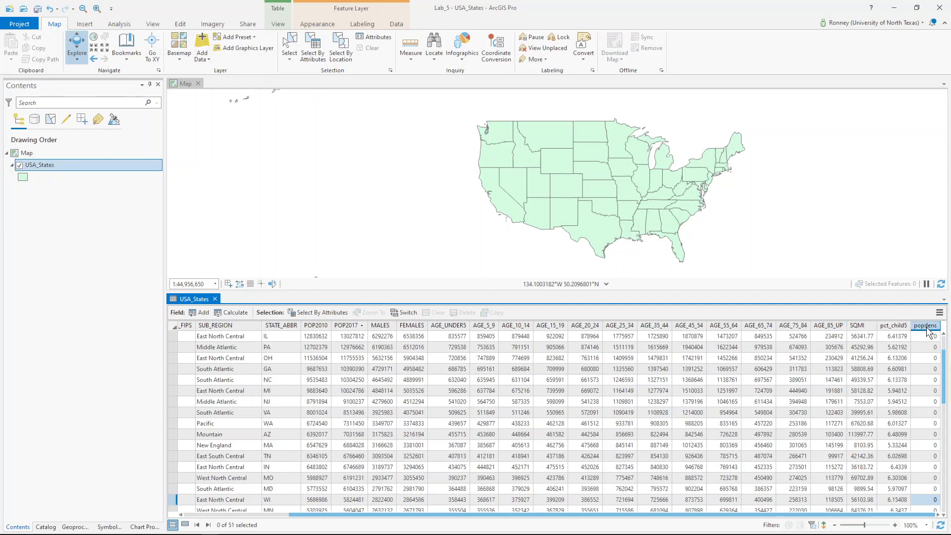
{"action": "left_click", "coordinate": [888, 402]}
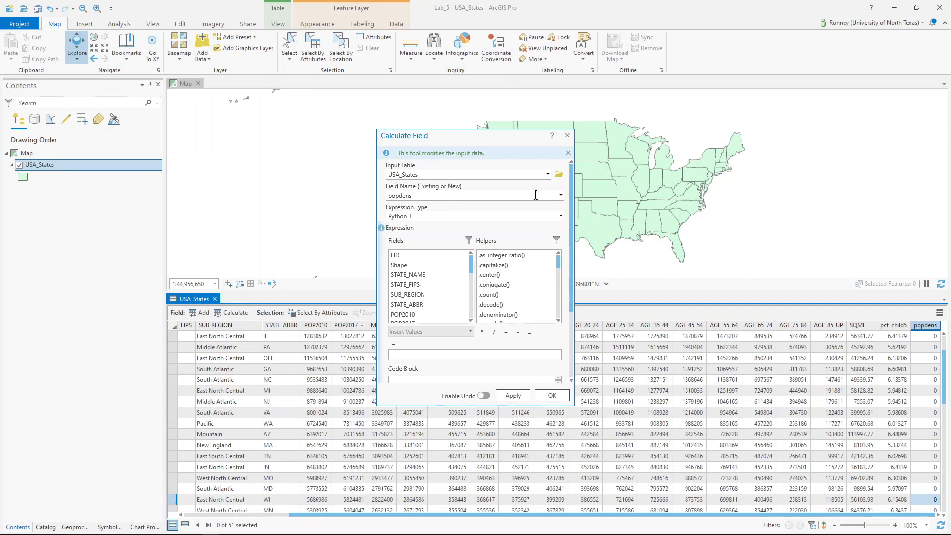
{"action": "left_click", "coordinate": [565, 135]}
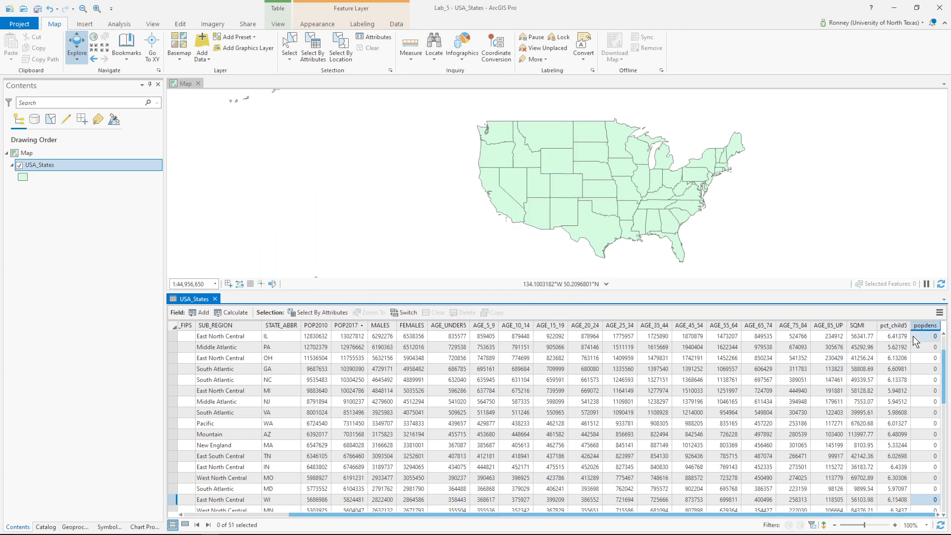